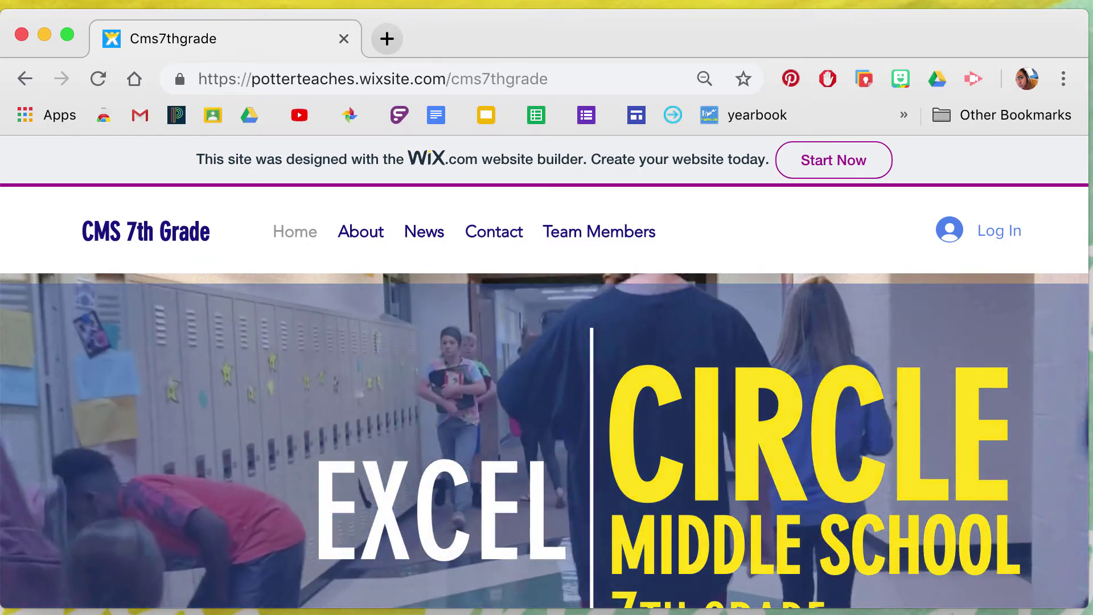
Log in to the CMS 7th Grade site as a member with the school Google account
{"action": "scroll", "coordinate": [541, 479], "scroll_direction": "down", "scroll_amount": 3}
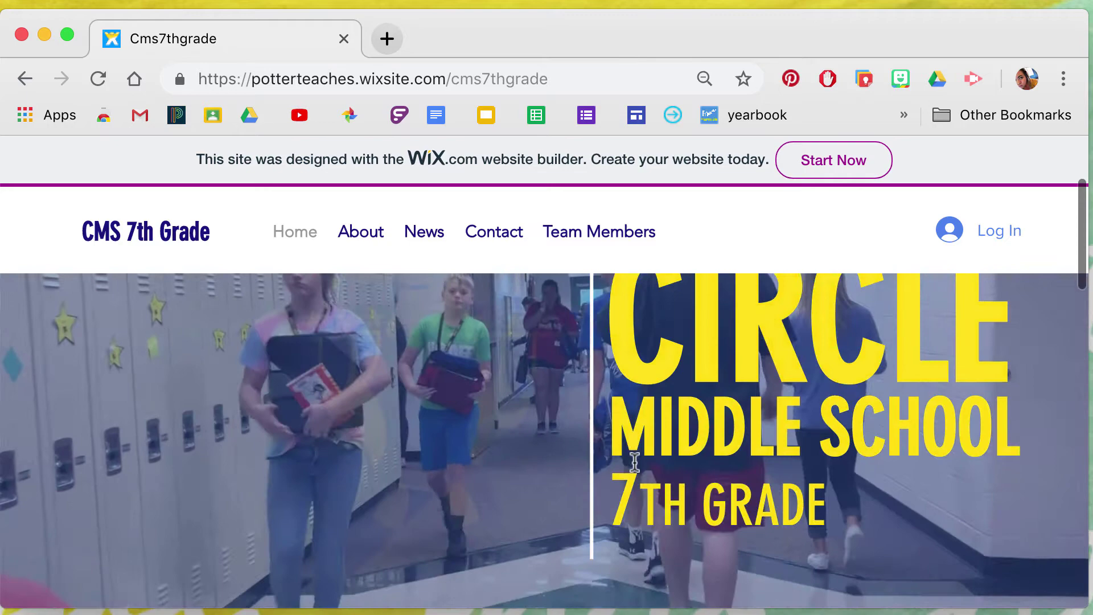
{"action": "scroll", "coordinate": [627, 470], "scroll_direction": "up", "scroll_amount": 2}
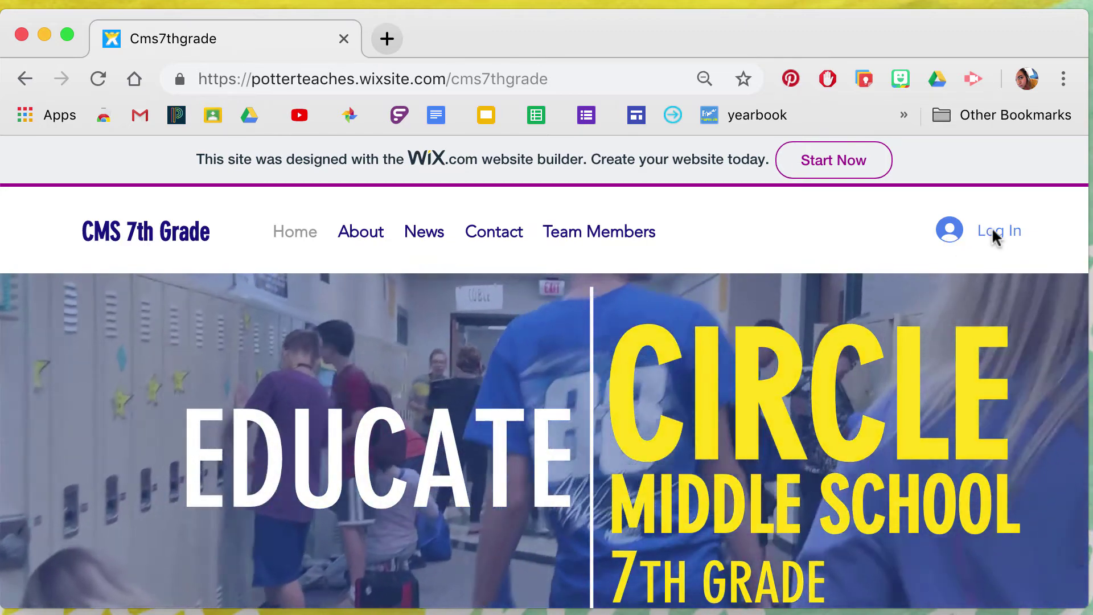
{"action": "left_click", "coordinate": [1005, 236]}
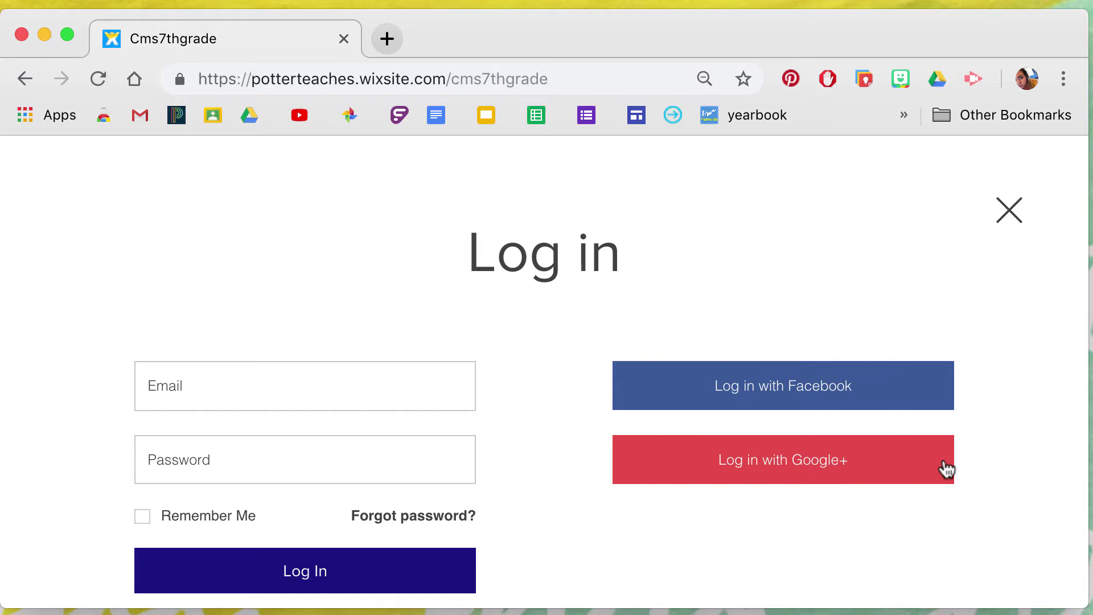
{"action": "left_click", "coordinate": [804, 471]}
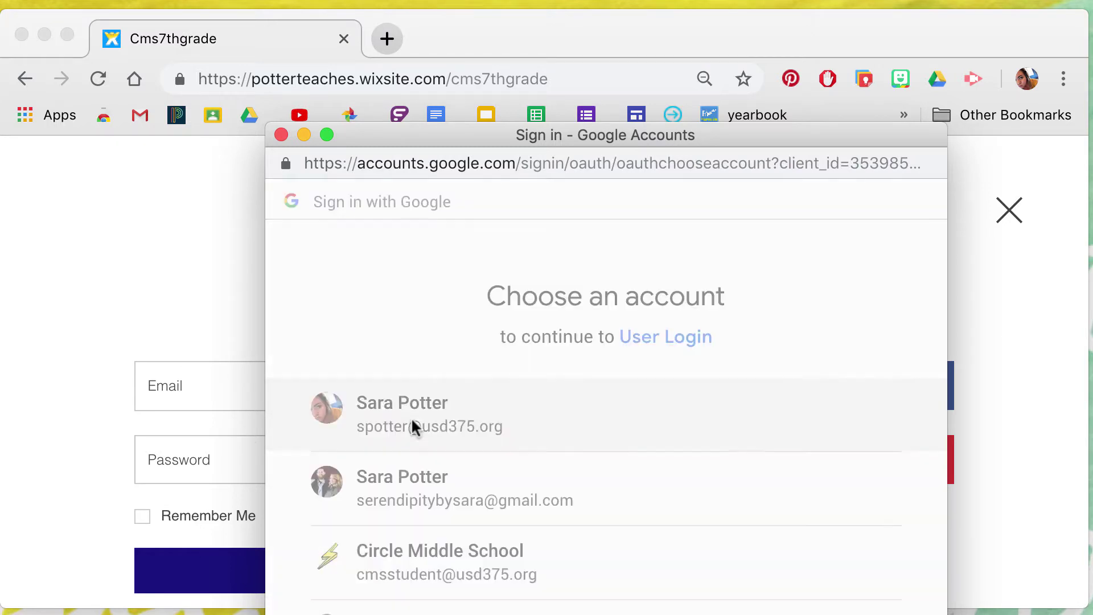
{"action": "left_click", "coordinate": [411, 421]}
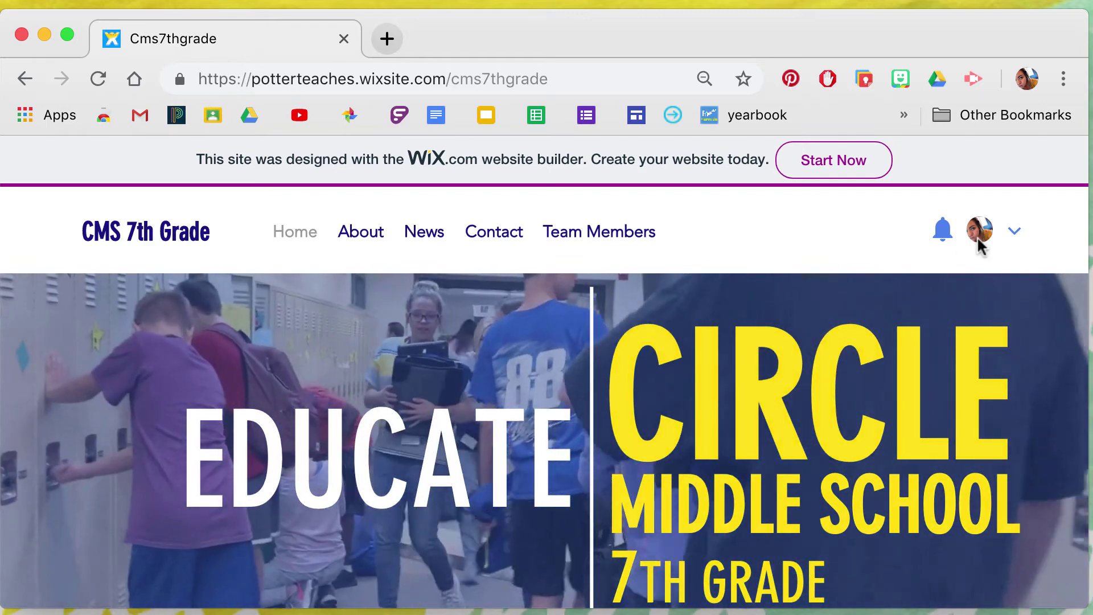
Go to the Team Members page and browse the member profile cards
{"action": "mouse_move", "coordinate": [598, 241]}
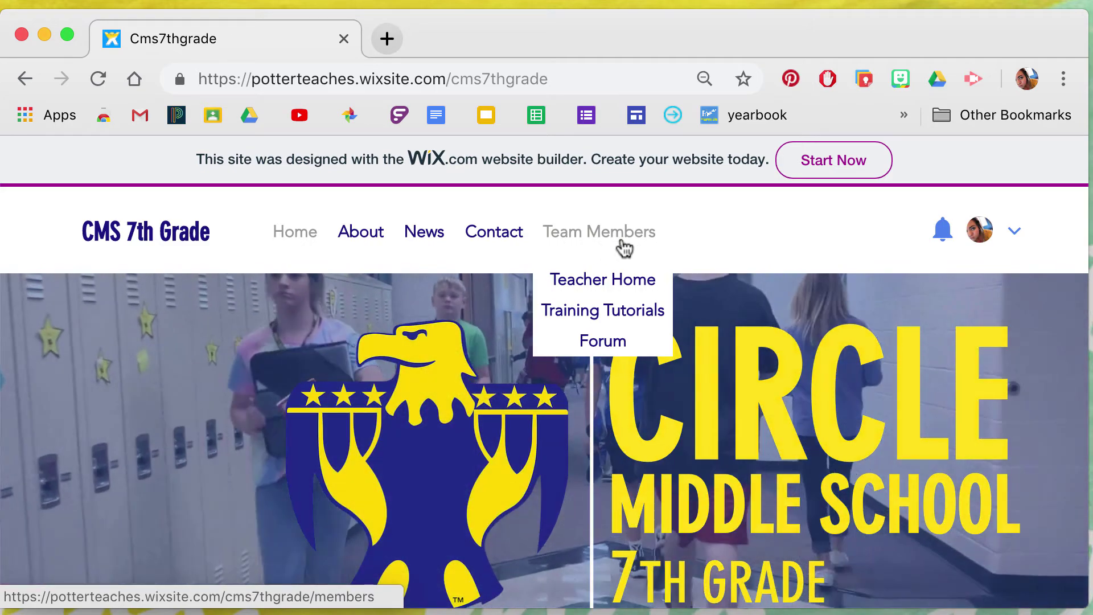
{"action": "left_click", "coordinate": [625, 248]}
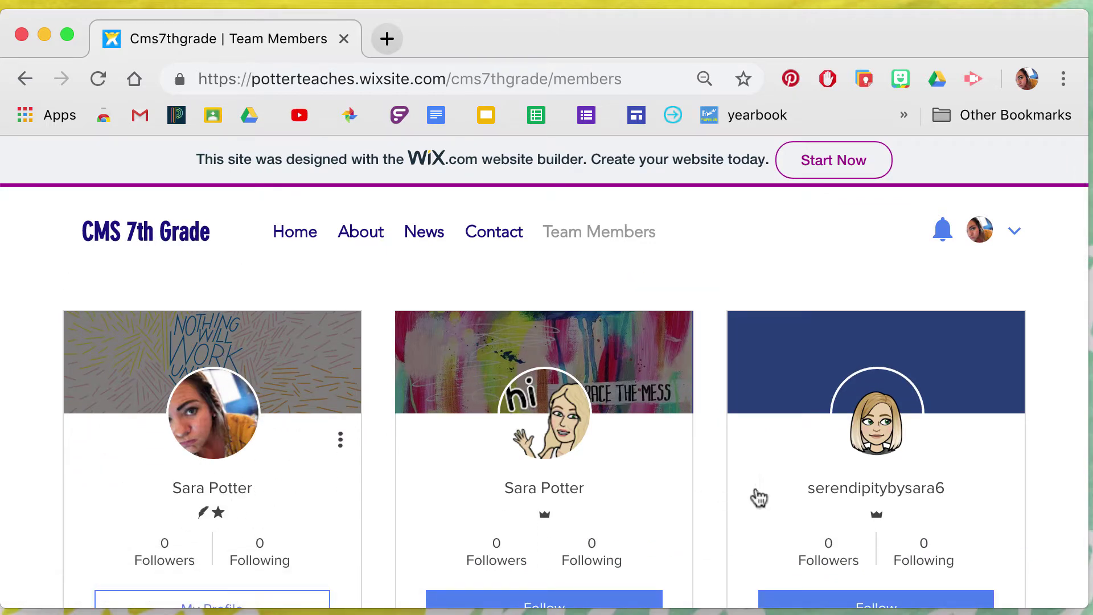
{"action": "scroll", "coordinate": [948, 496], "scroll_direction": "down", "scroll_amount": 3}
{"action": "scroll", "coordinate": [948, 497], "scroll_direction": "up", "scroll_amount": 3}
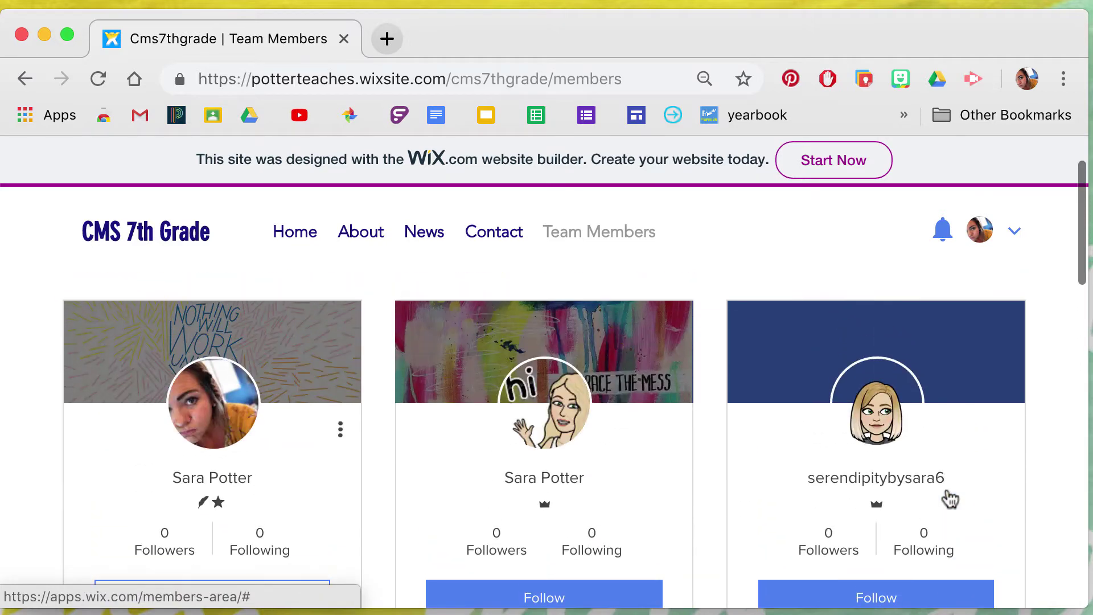
{"action": "scroll", "coordinate": [947, 498], "scroll_direction": "down", "scroll_amount": 1}
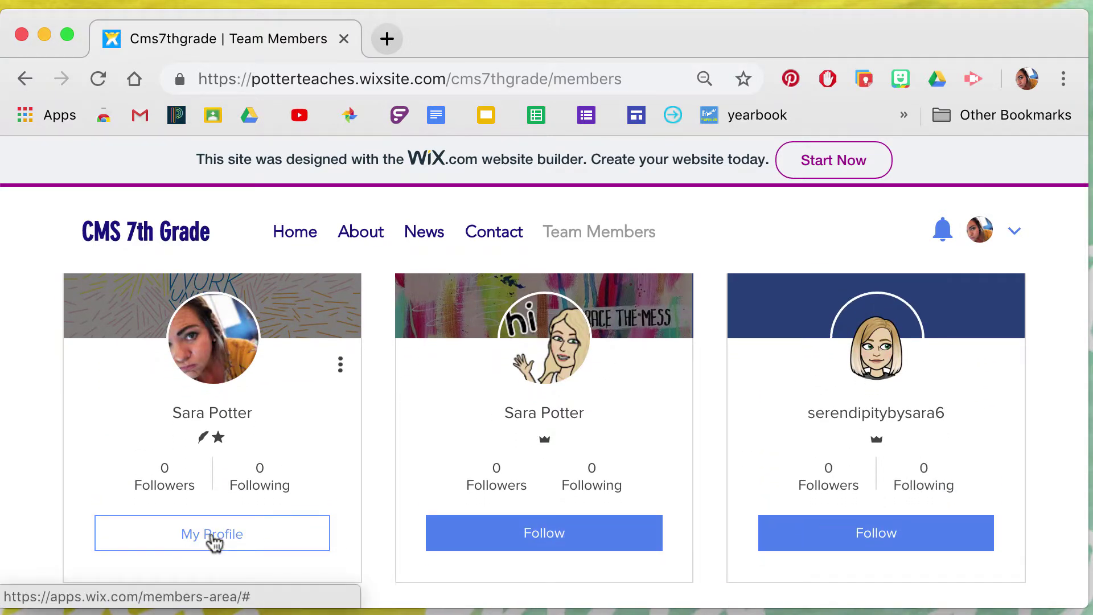
{"action": "left_click", "coordinate": [212, 535]}
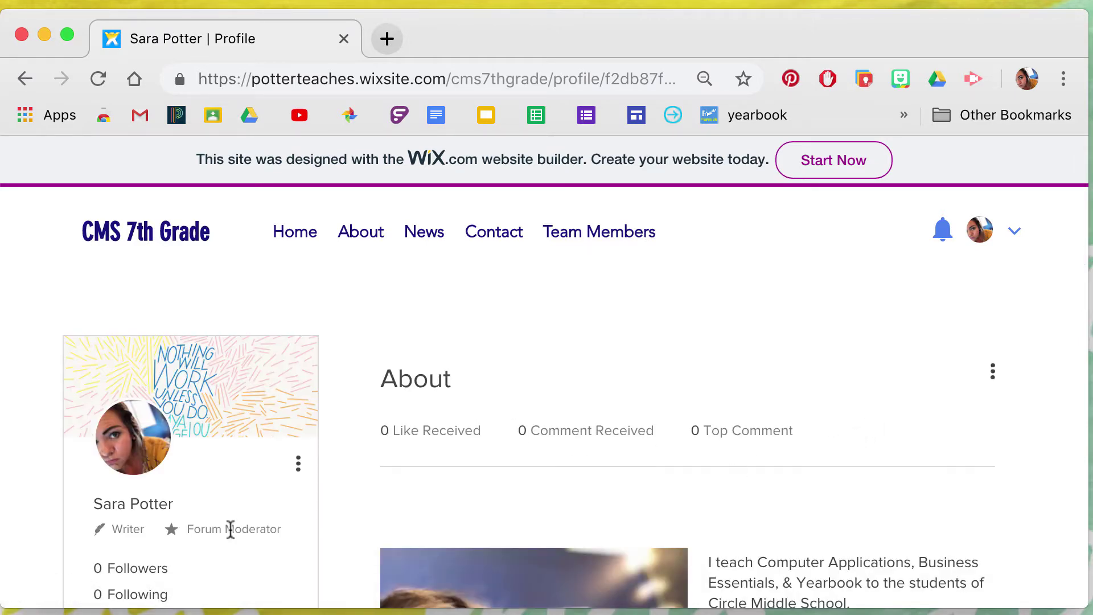
{"action": "scroll", "coordinate": [231, 529], "scroll_direction": "down", "scroll_amount": 4}
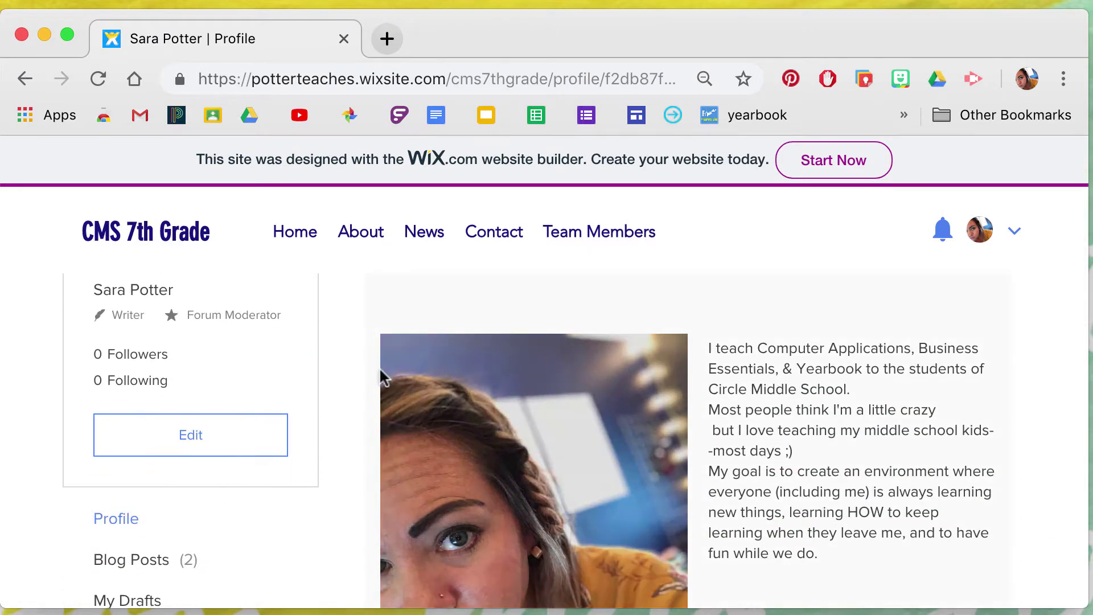
{"action": "scroll", "coordinate": [871, 453], "scroll_direction": "up", "scroll_amount": 3}
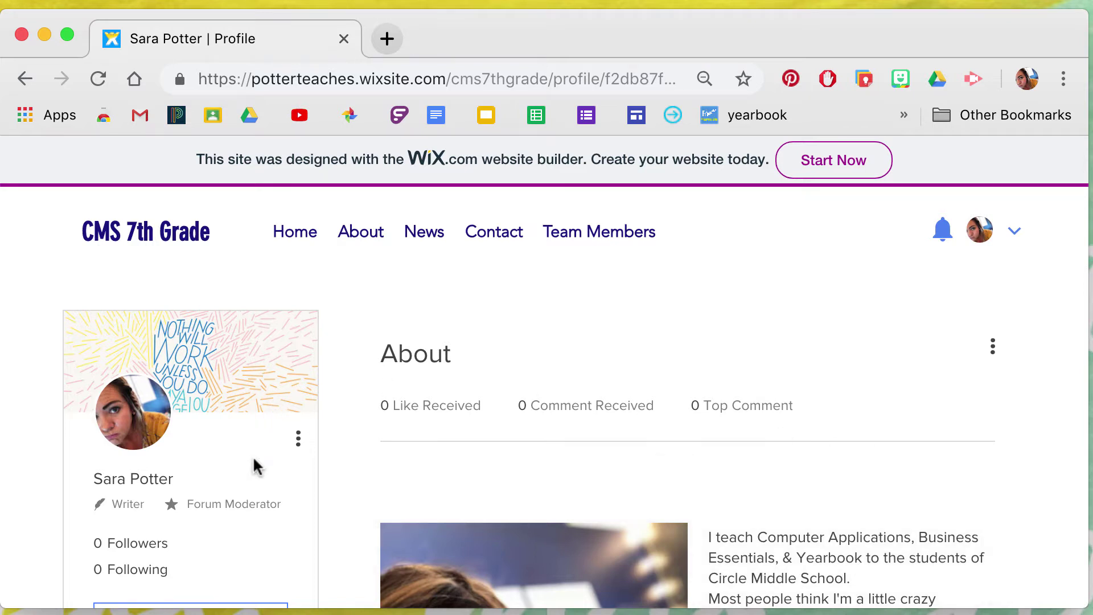
{"action": "scroll", "coordinate": [254, 460], "scroll_direction": "down", "scroll_amount": 3}
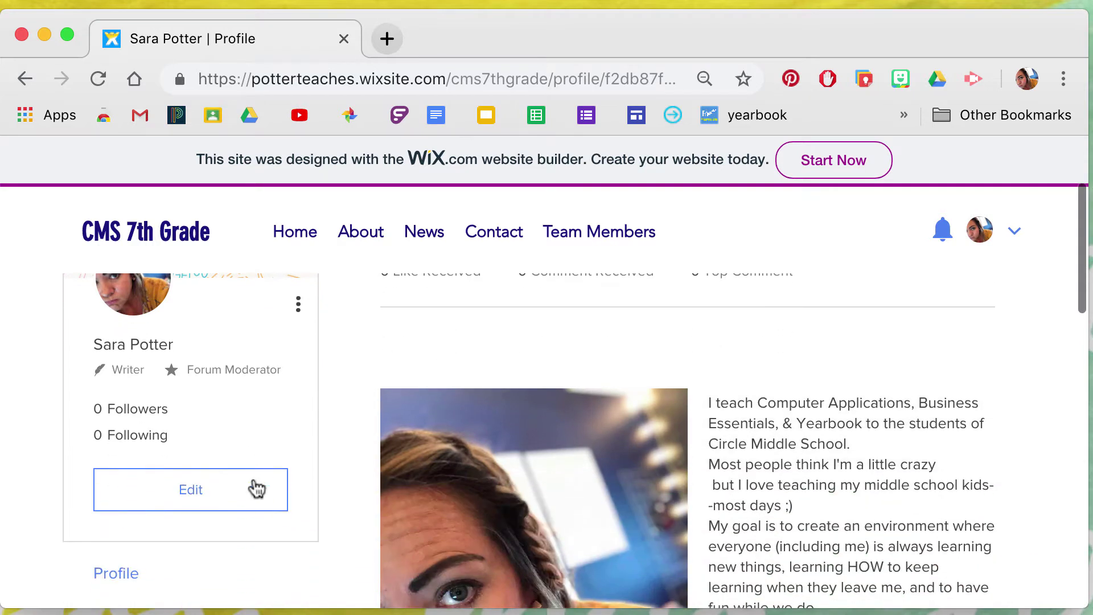
{"action": "left_click", "coordinate": [208, 503]}
{"action": "scroll", "coordinate": [315, 477], "scroll_direction": "up", "scroll_amount": 3}
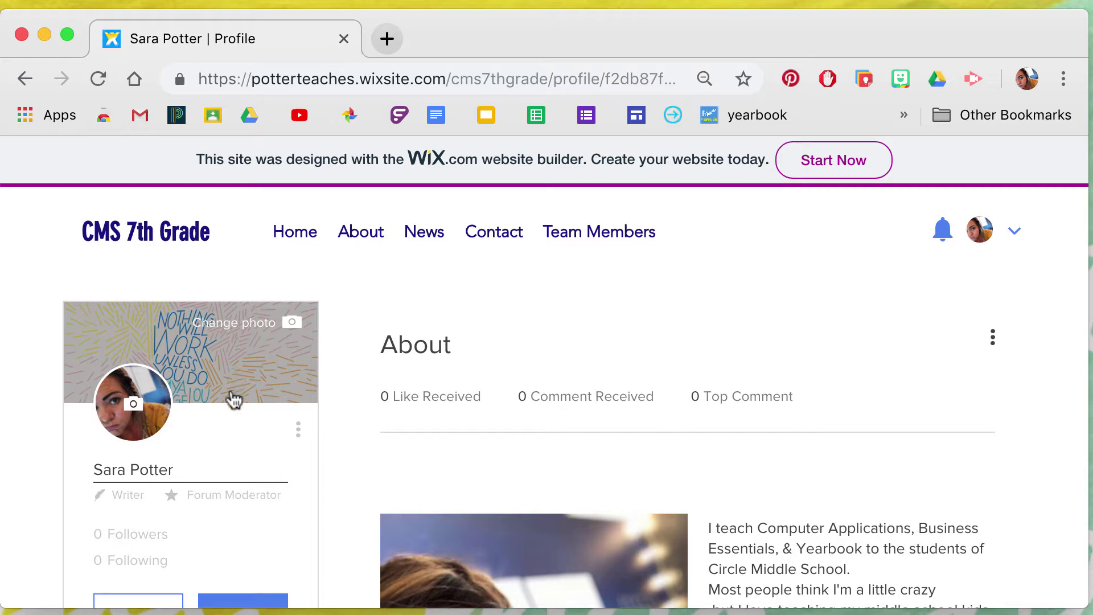
{"action": "scroll", "coordinate": [230, 455], "scroll_direction": "down", "scroll_amount": 3}
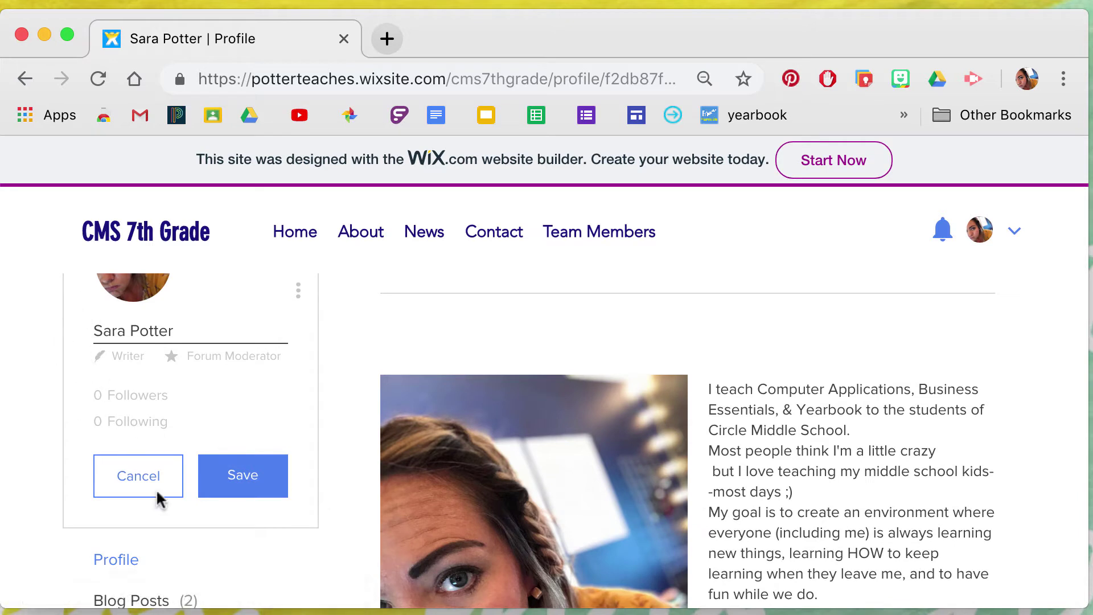
{"action": "left_click", "coordinate": [163, 488]}
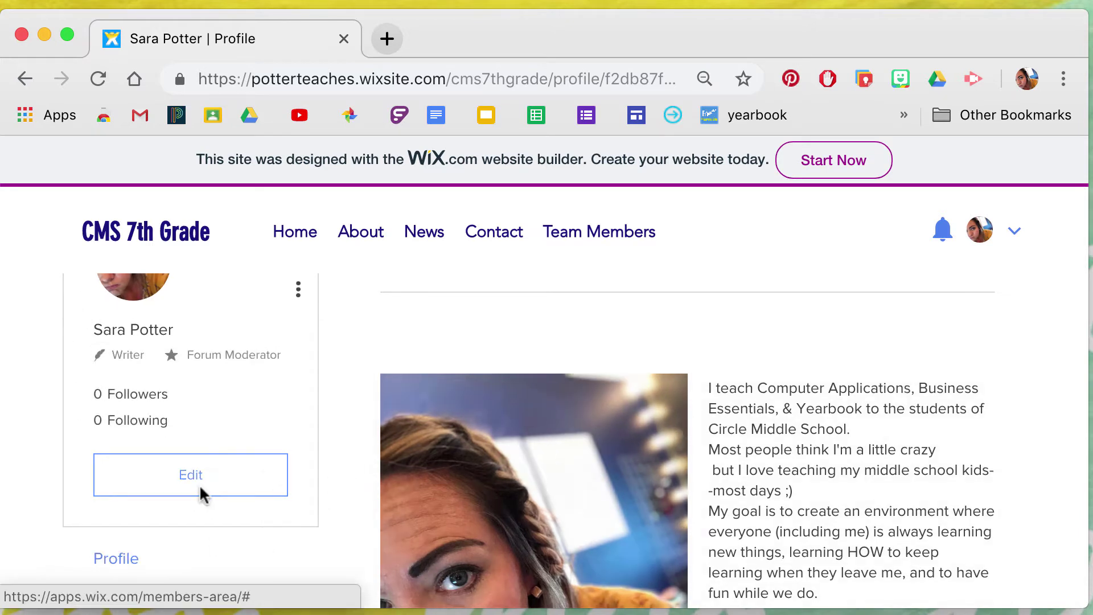
{"action": "scroll", "coordinate": [203, 494], "scroll_direction": "down", "scroll_amount": 5}
{"action": "scroll", "coordinate": [202, 498], "scroll_direction": "down", "scroll_amount": 2}
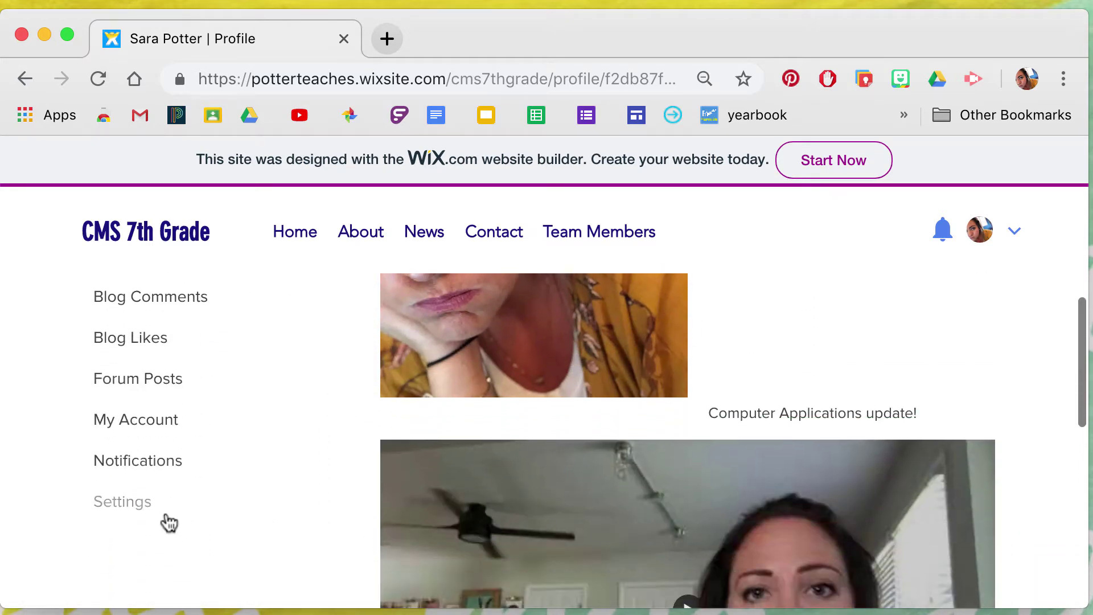
{"action": "scroll", "coordinate": [173, 429], "scroll_direction": "up", "scroll_amount": 3}
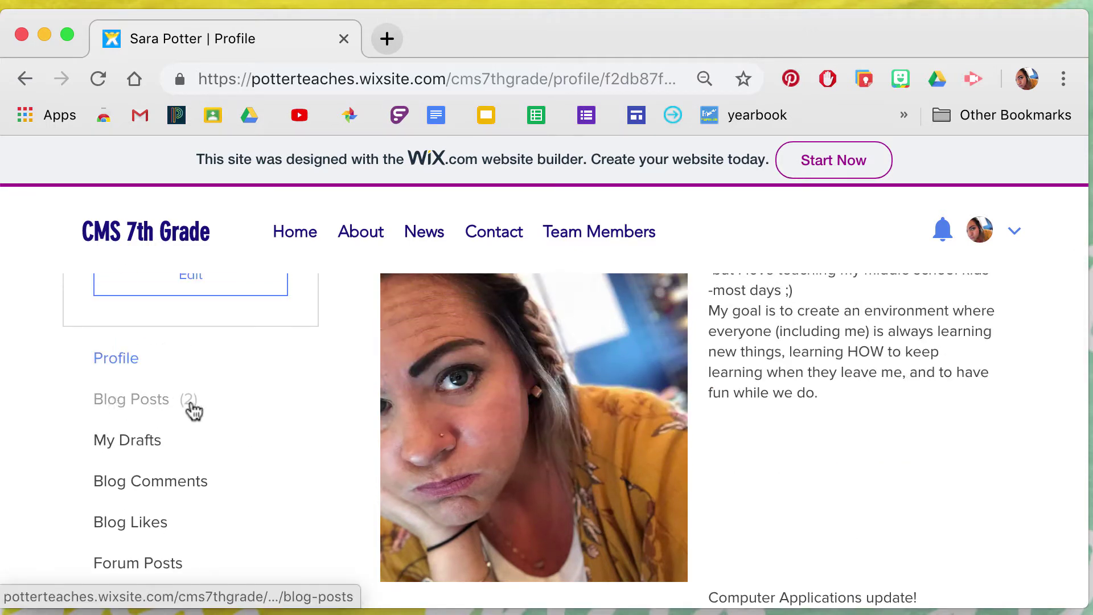
{"action": "scroll", "coordinate": [185, 410], "scroll_direction": "down", "scroll_amount": 1}
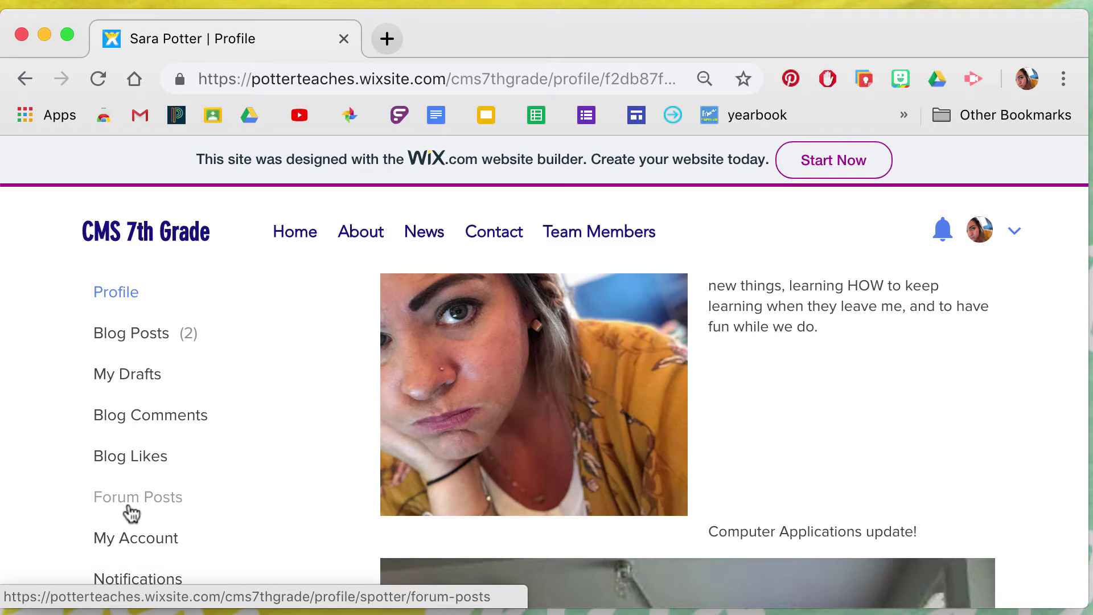
{"action": "scroll", "coordinate": [147, 549], "scroll_direction": "down", "scroll_amount": 2}
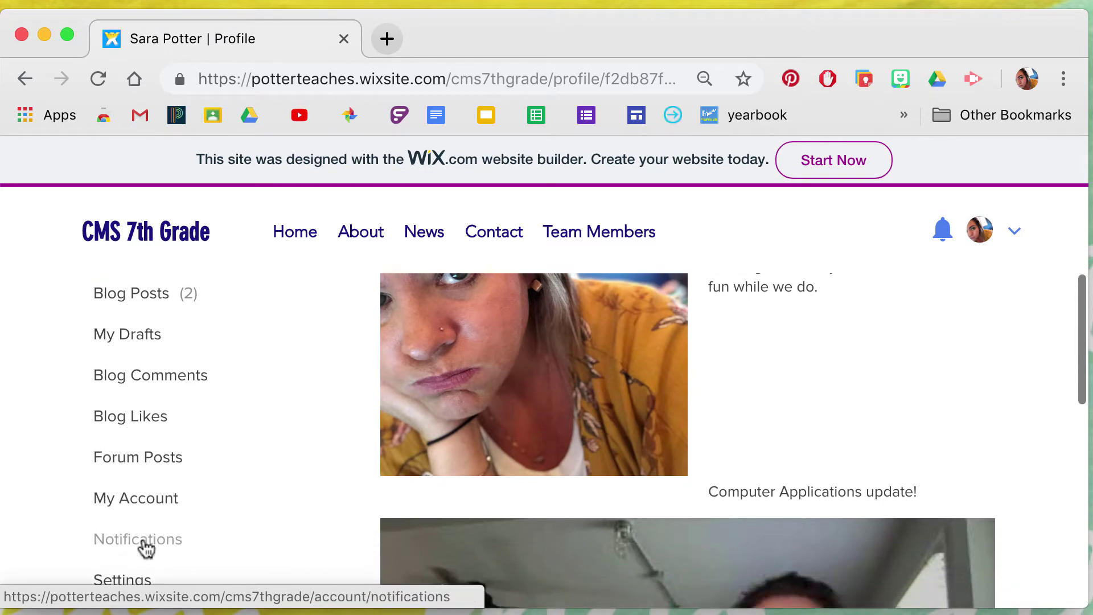
{"action": "scroll", "coordinate": [171, 531], "scroll_direction": "down", "scroll_amount": 3}
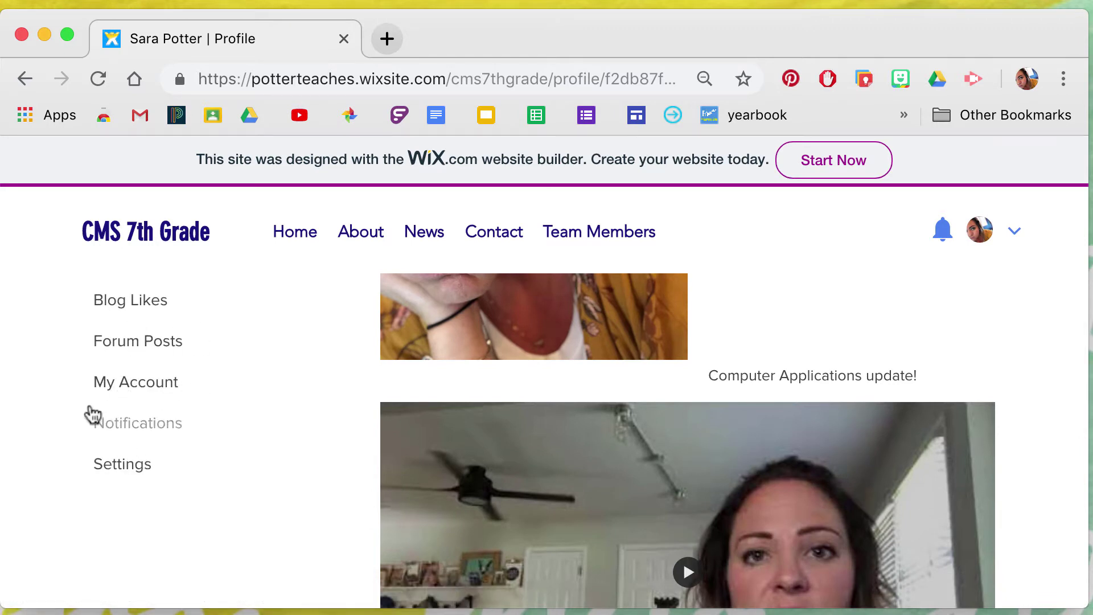
{"action": "scroll", "coordinate": [118, 415], "scroll_direction": "up", "scroll_amount": 6}
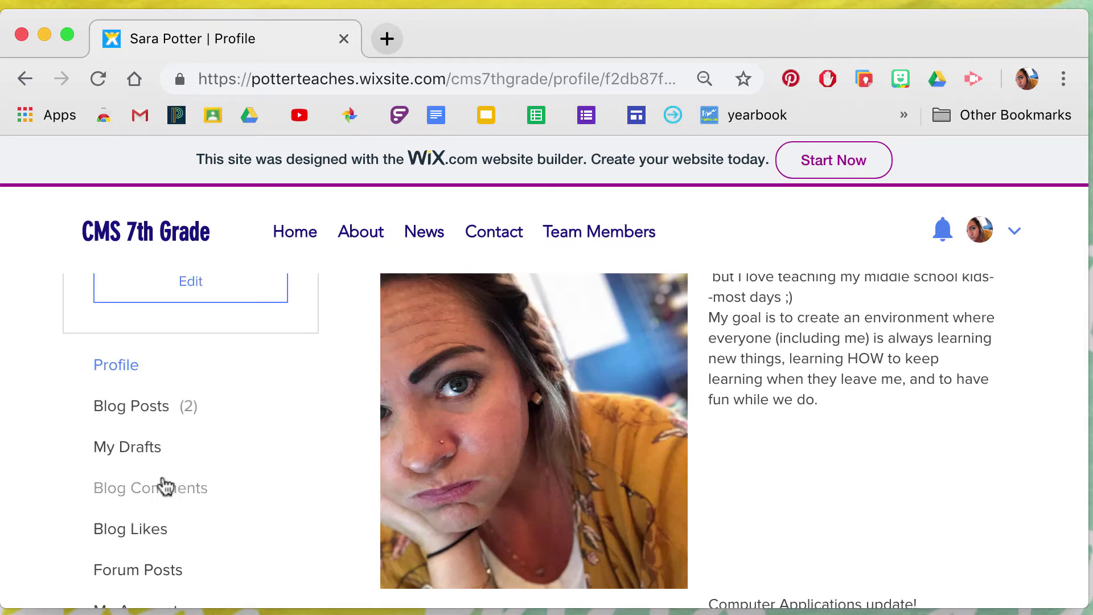
{"action": "left_click", "coordinate": [147, 418]}
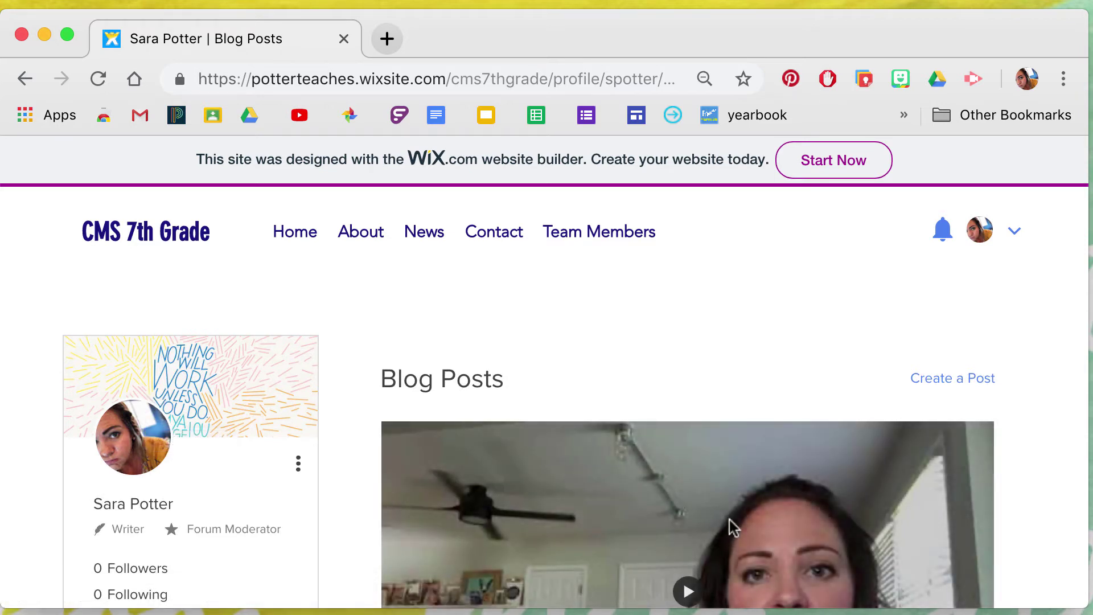
{"action": "scroll", "coordinate": [786, 494], "scroll_direction": "down", "scroll_amount": 12}
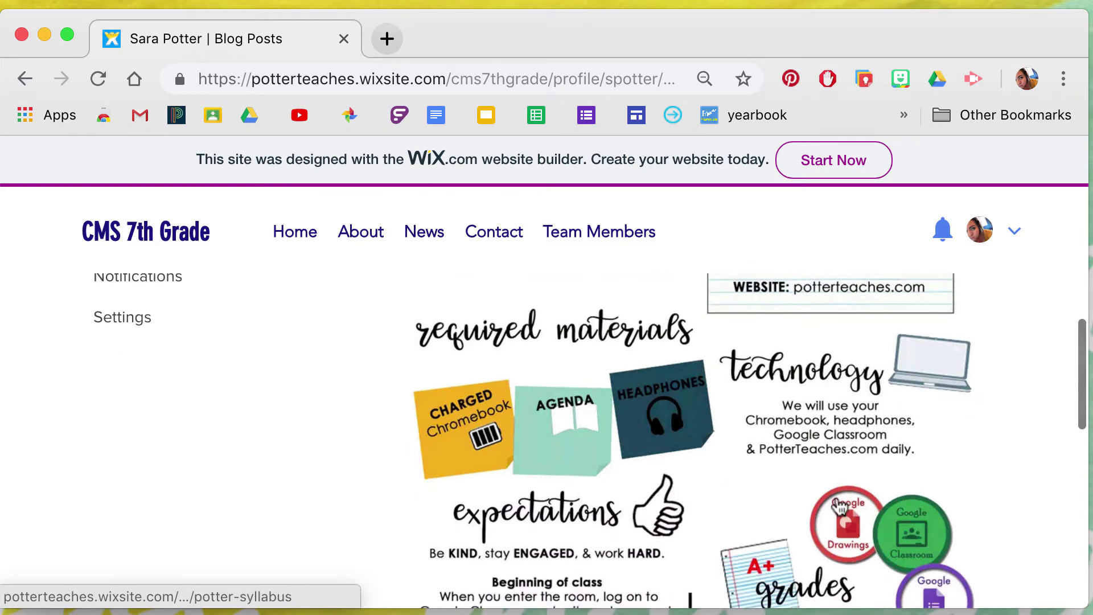
{"action": "scroll", "coordinate": [840, 507], "scroll_direction": "down", "scroll_amount": 3}
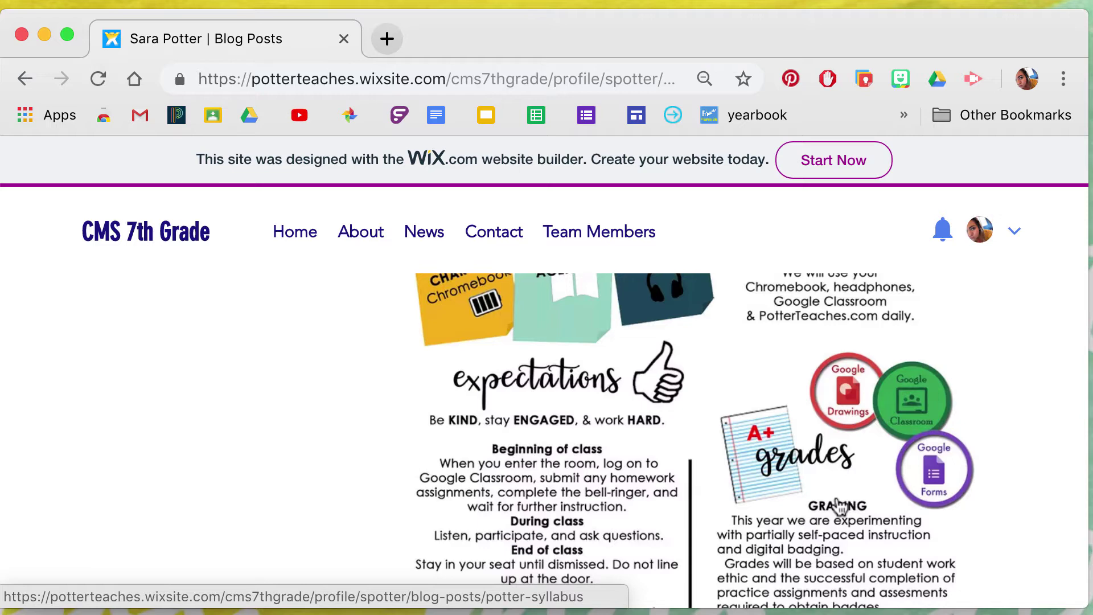
{"action": "scroll", "coordinate": [765, 438], "scroll_direction": "up", "scroll_amount": 10}
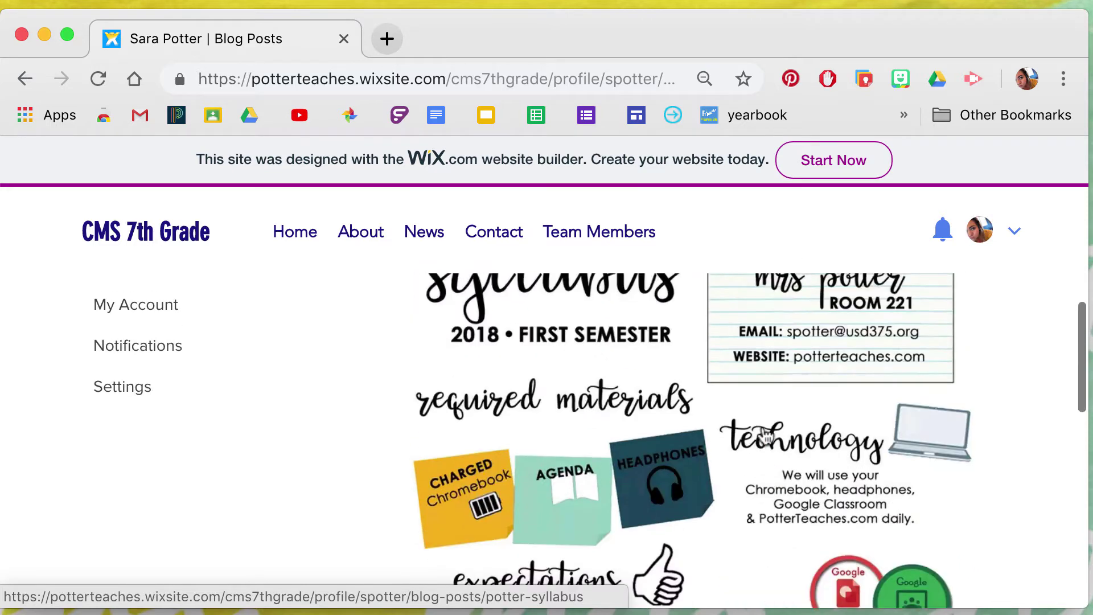
{"action": "scroll", "coordinate": [764, 439], "scroll_direction": "up", "scroll_amount": 3}
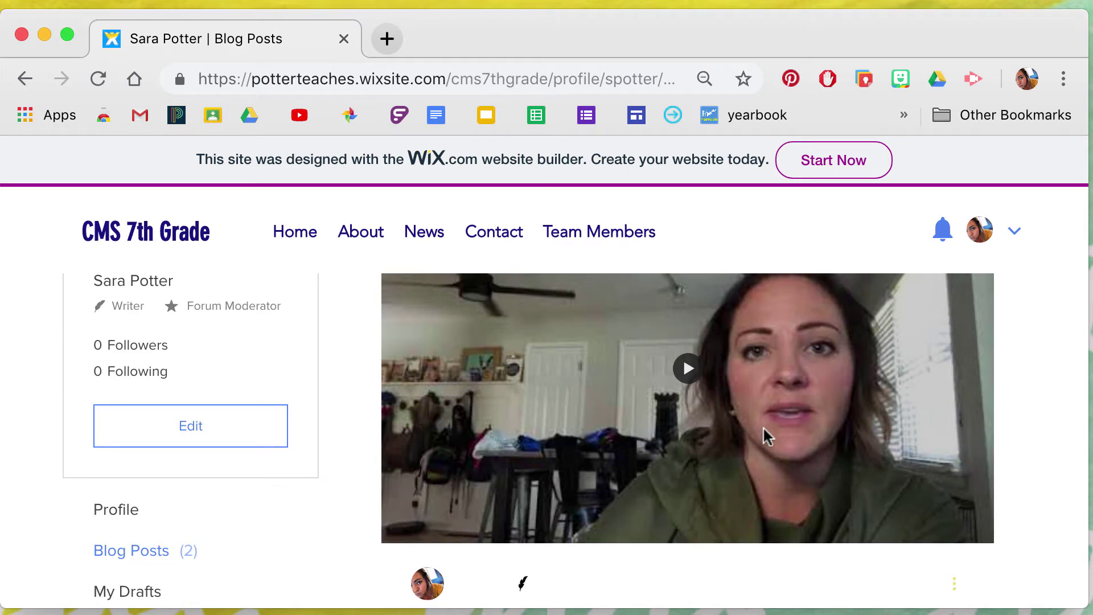
{"action": "scroll", "coordinate": [618, 491], "scroll_direction": "up", "scroll_amount": 3}
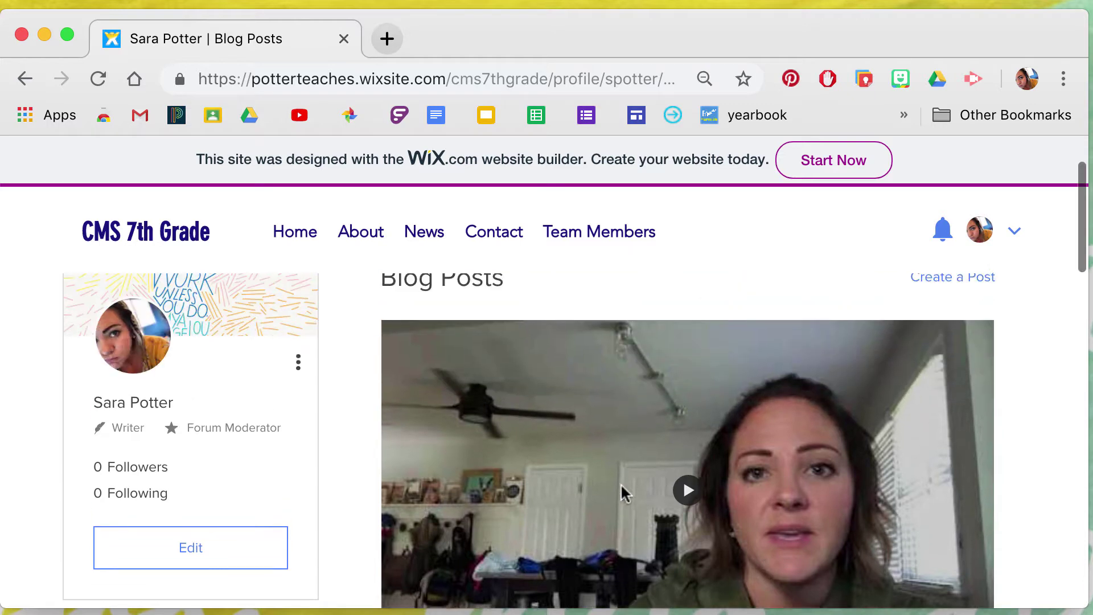
{"action": "scroll", "coordinate": [622, 493], "scroll_direction": "up", "scroll_amount": 3}
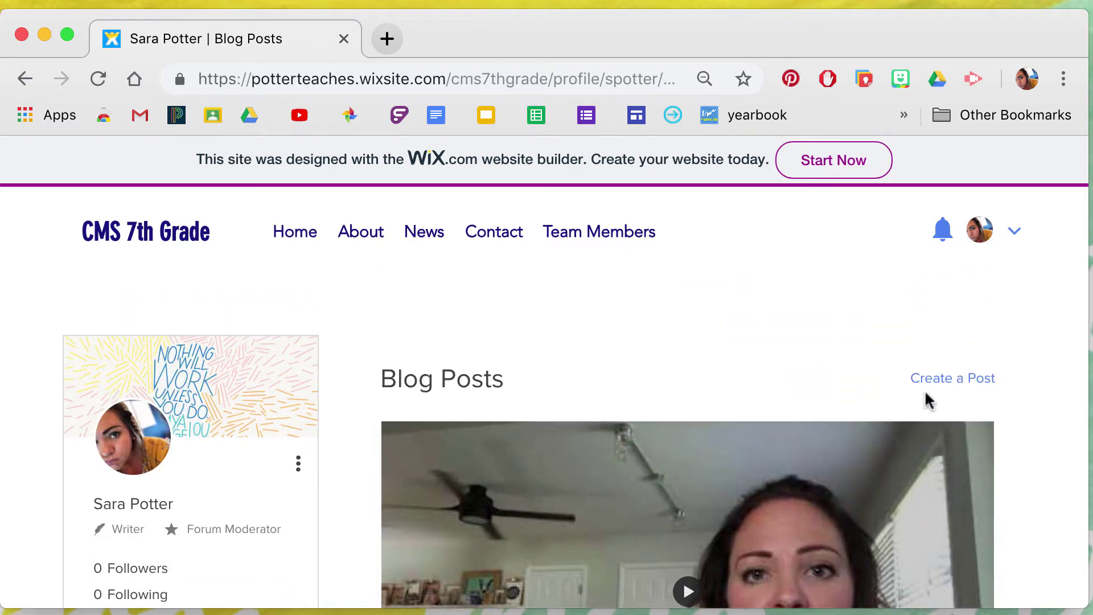
Create a new post titled 'Sample Title' with 'Blog Content' as its body text
{"action": "left_click", "coordinate": [967, 382]}
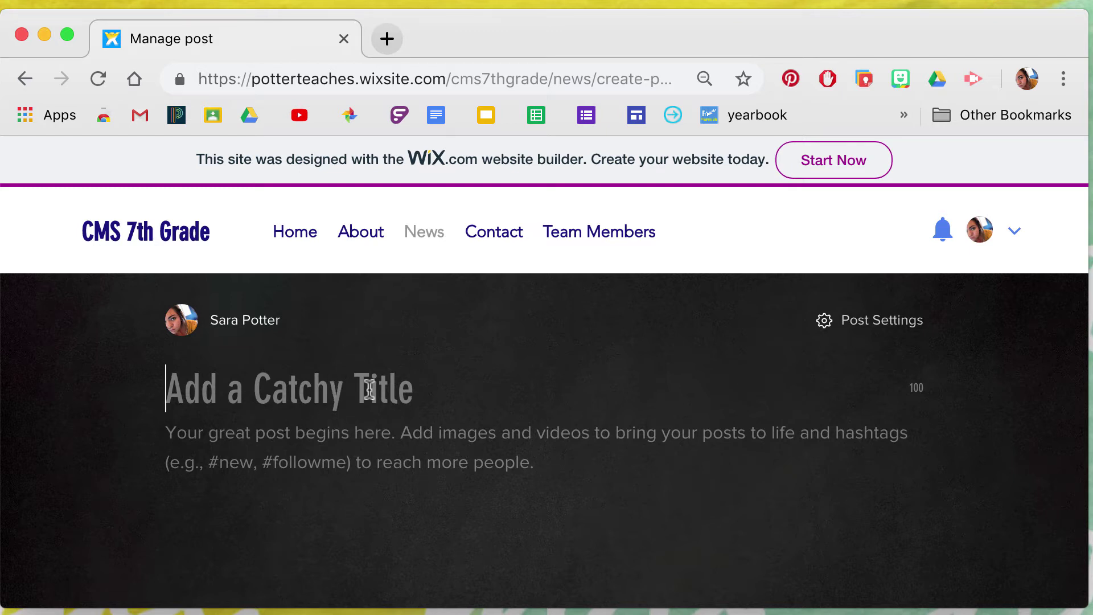
{"action": "type", "text": "Sample"}
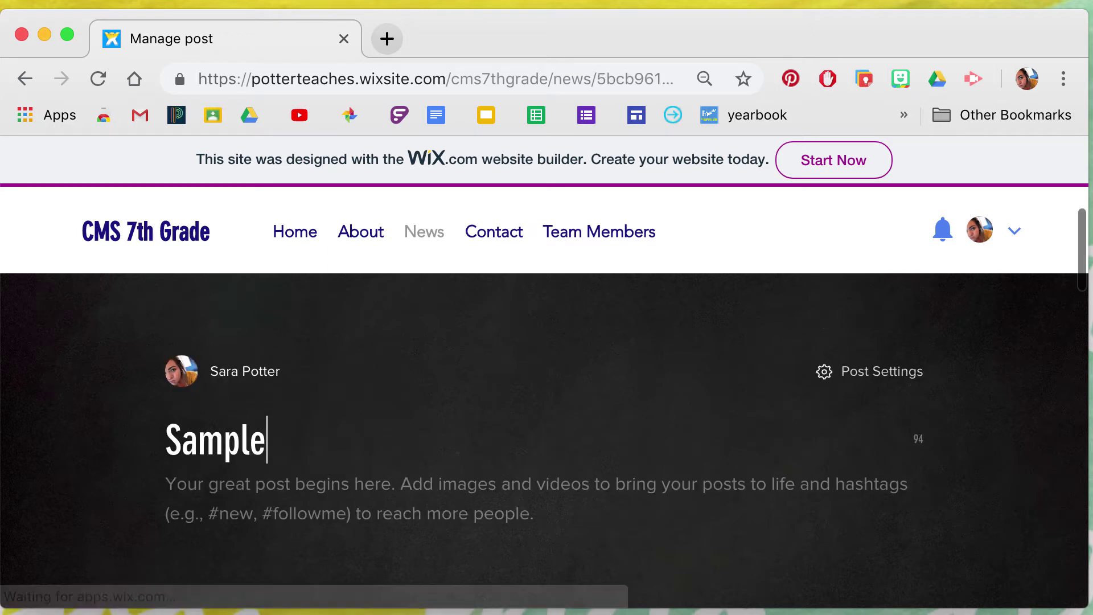
{"action": "type", "text": " Title"}
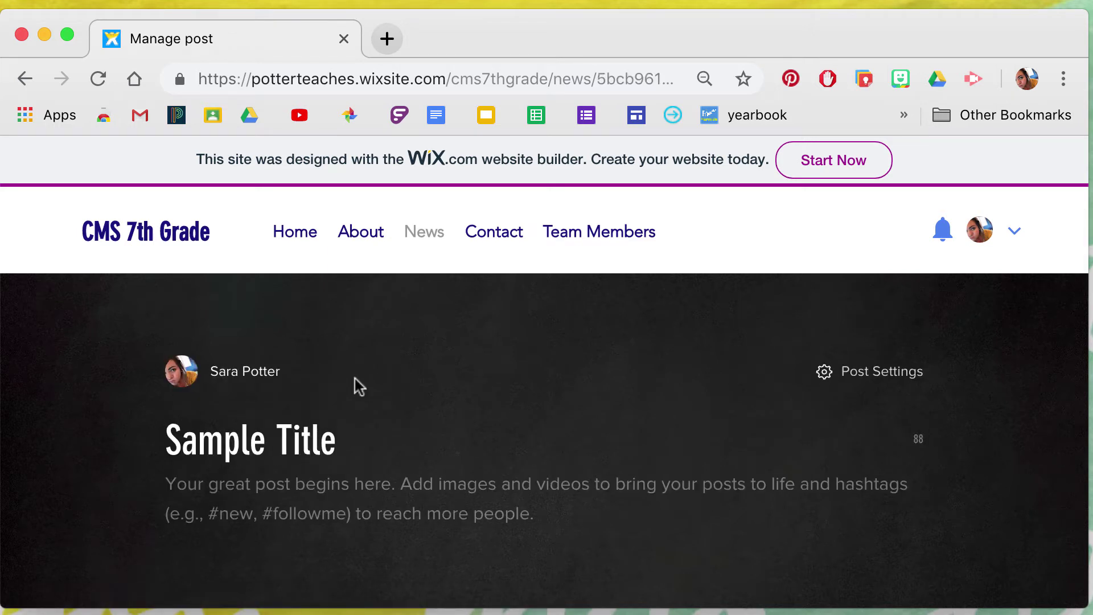
{"action": "scroll", "coordinate": [617, 510], "scroll_direction": "down", "scroll_amount": 2}
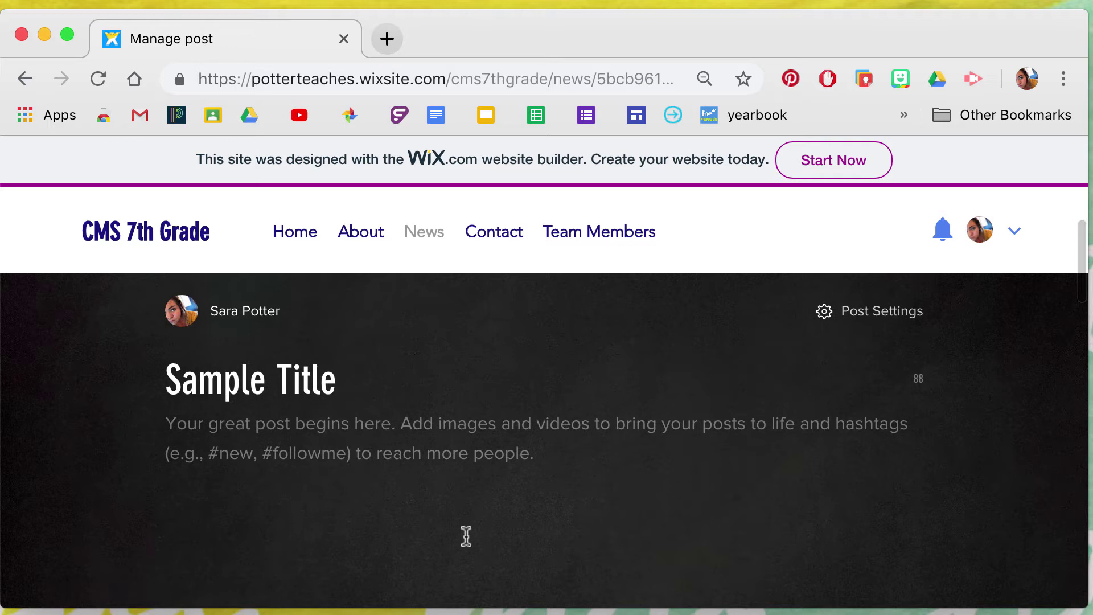
{"action": "left_click", "coordinate": [424, 447]}
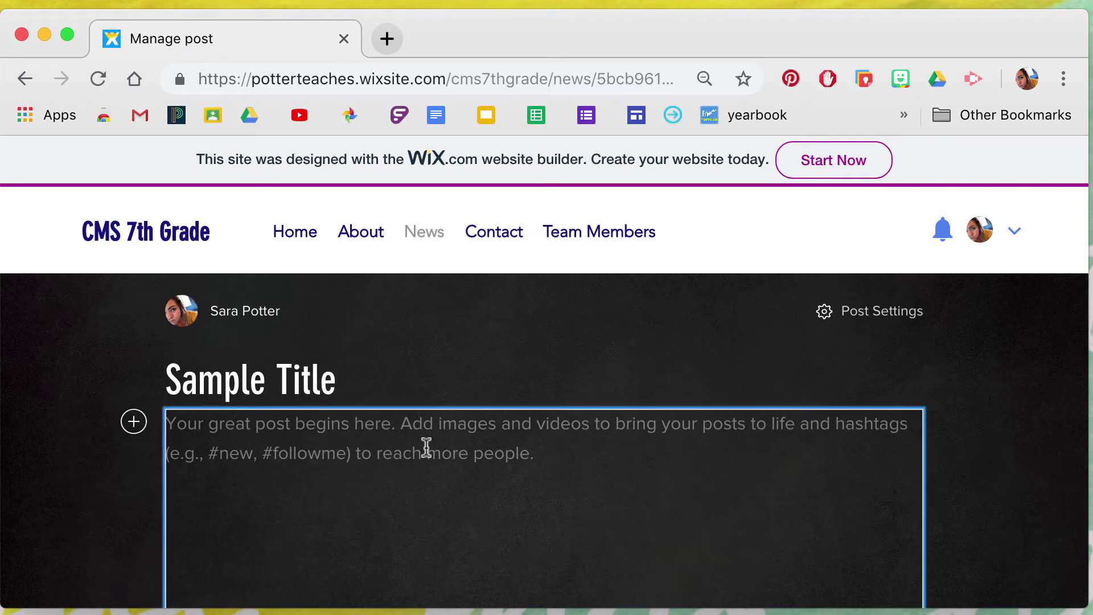
{"action": "type", "text": "Blog"}
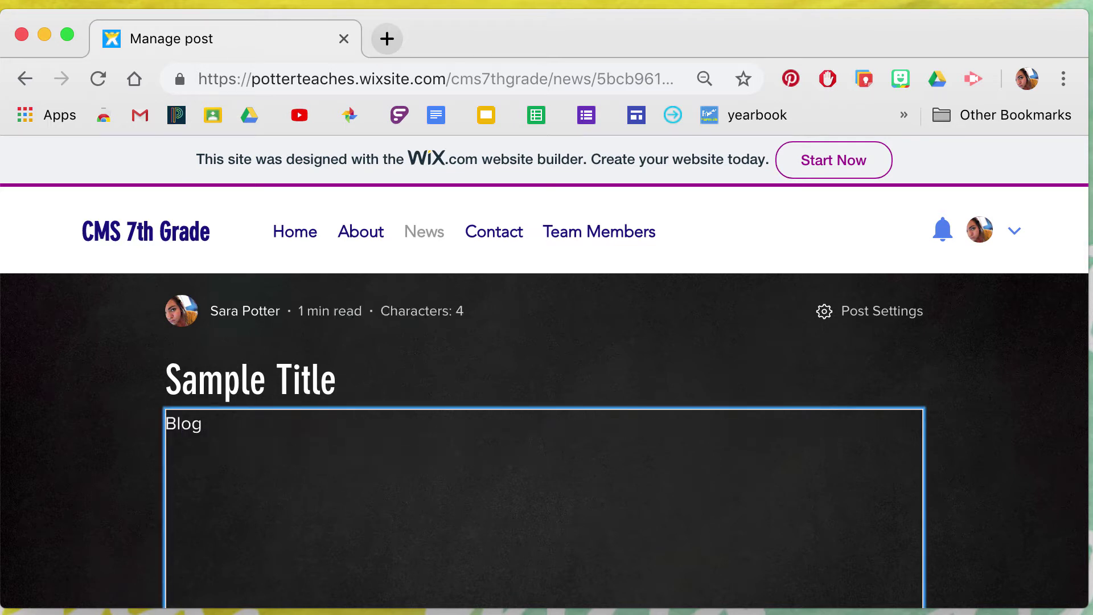
{"action": "type", "text": " Content"}
{"action": "scroll", "coordinate": [478, 450], "scroll_direction": "down", "scroll_amount": 5}
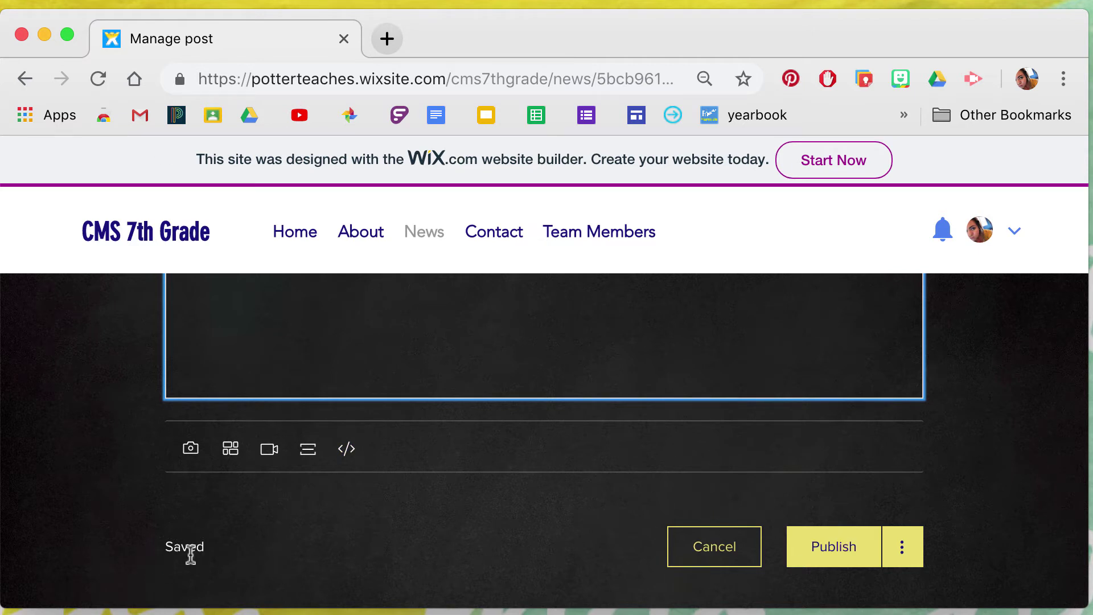
{"action": "scroll", "coordinate": [190, 557], "scroll_direction": "down", "scroll_amount": 3}
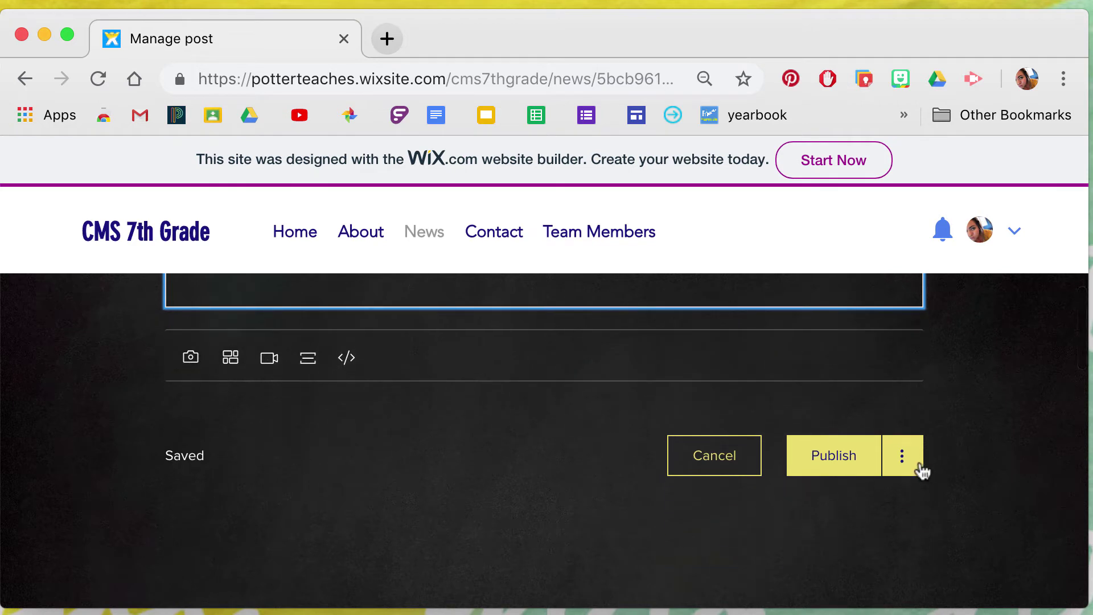
{"action": "left_click", "coordinate": [903, 464]}
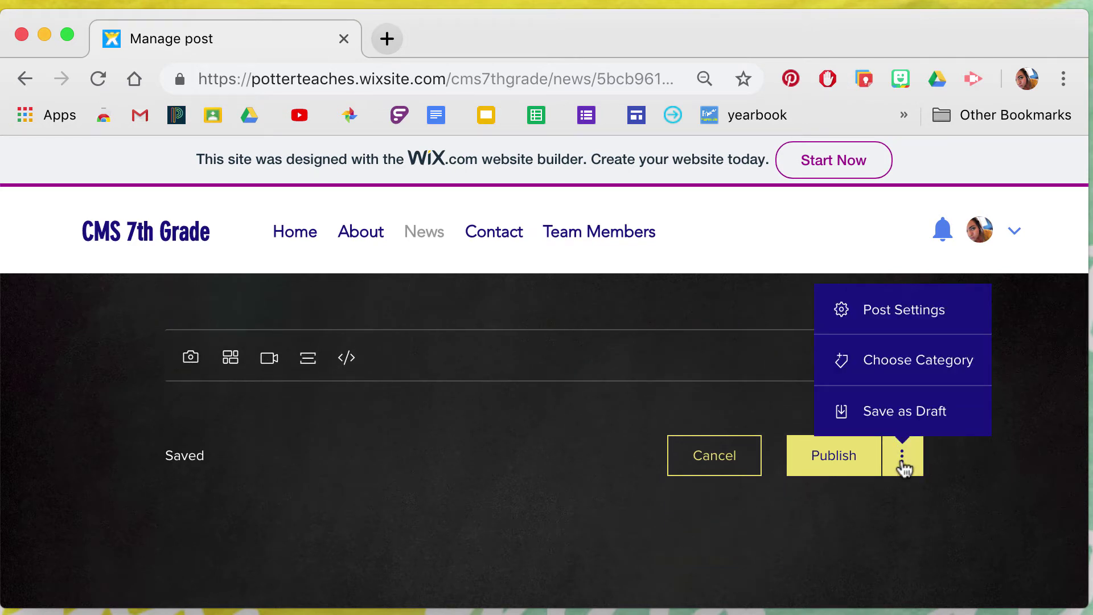
{"action": "left_click", "coordinate": [938, 374]}
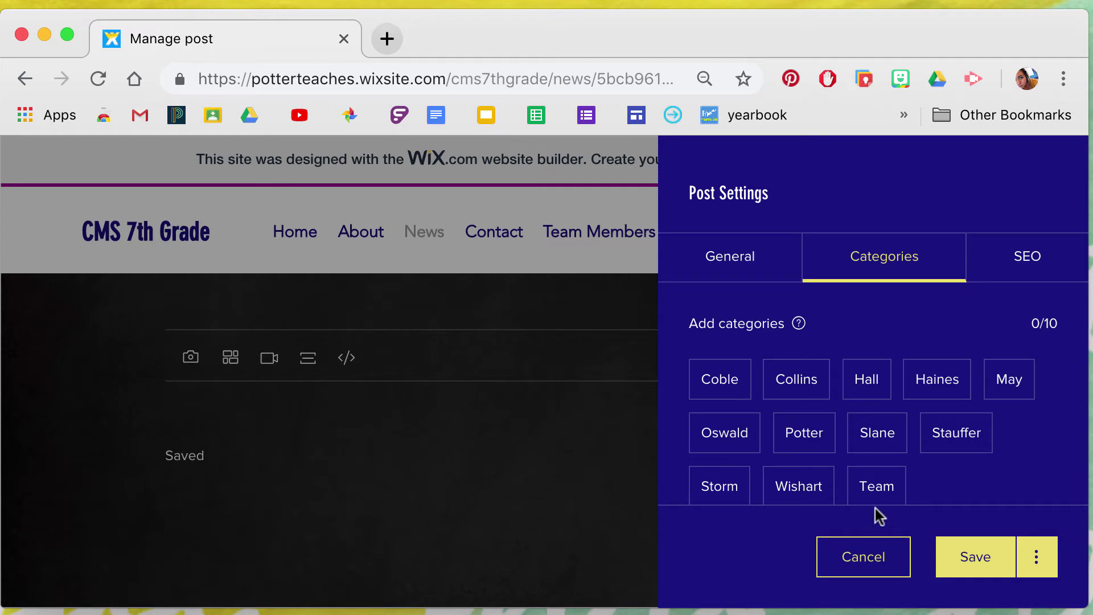
{"action": "left_click", "coordinate": [876, 566]}
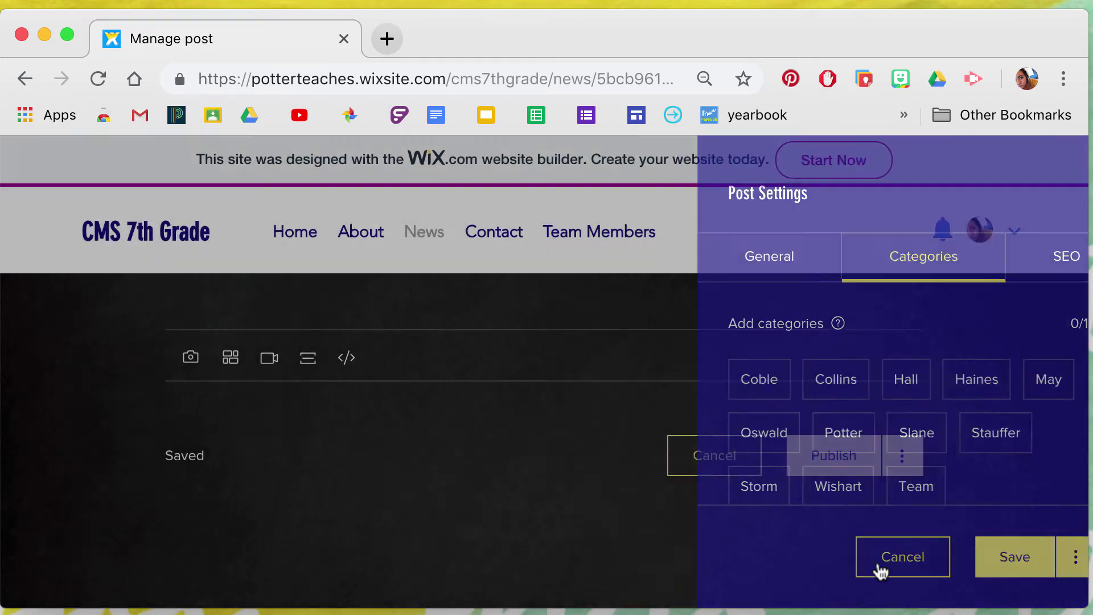
{"action": "left_click", "coordinate": [842, 450]}
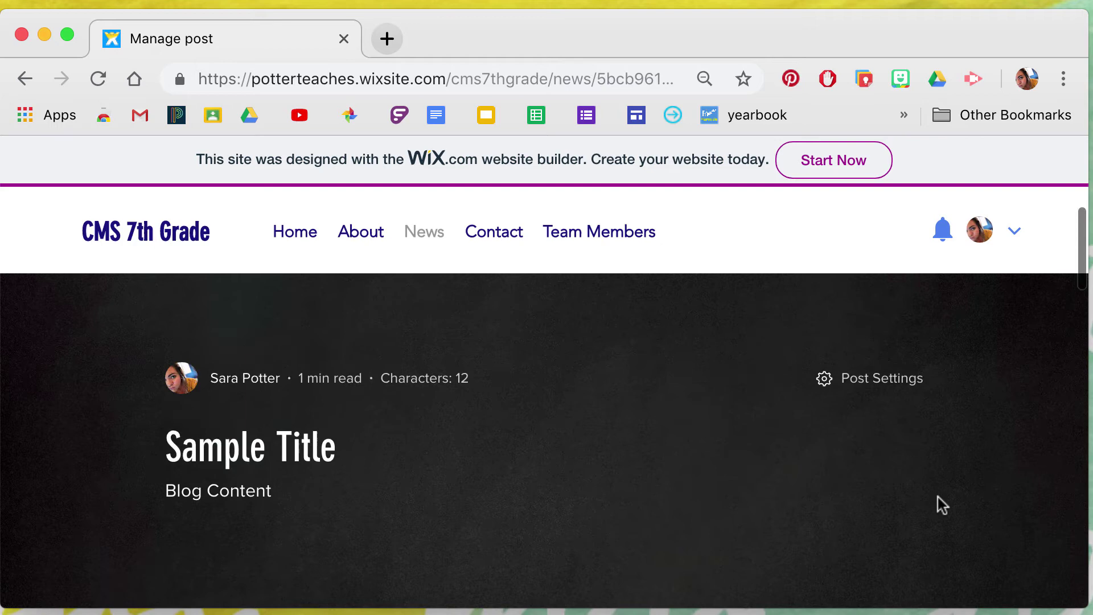
{"action": "scroll", "coordinate": [911, 501], "scroll_direction": "down", "scroll_amount": 1}
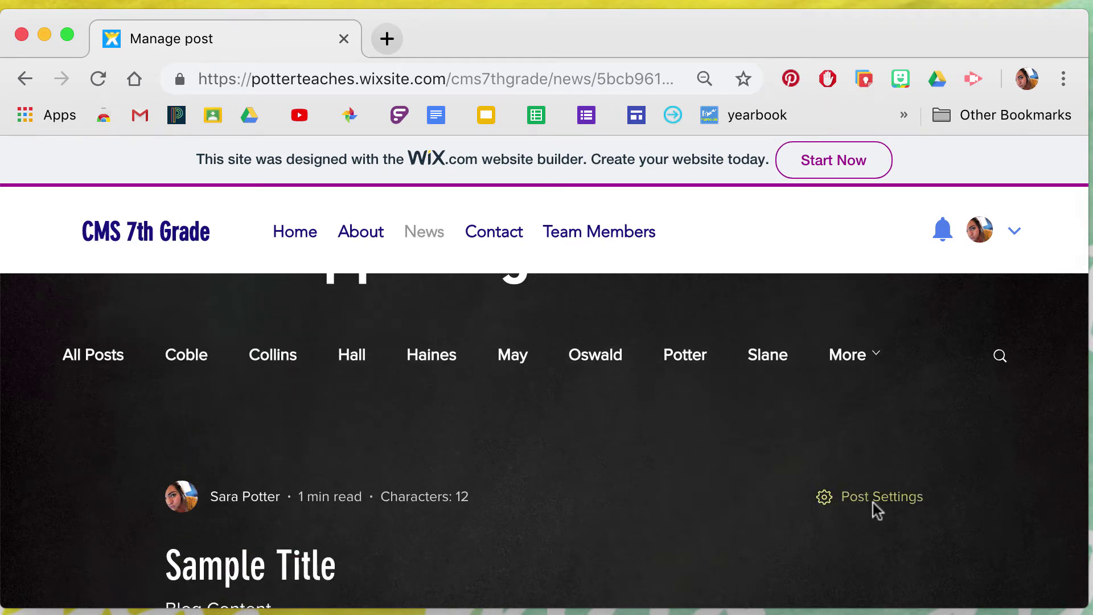
{"action": "left_click", "coordinate": [874, 501]}
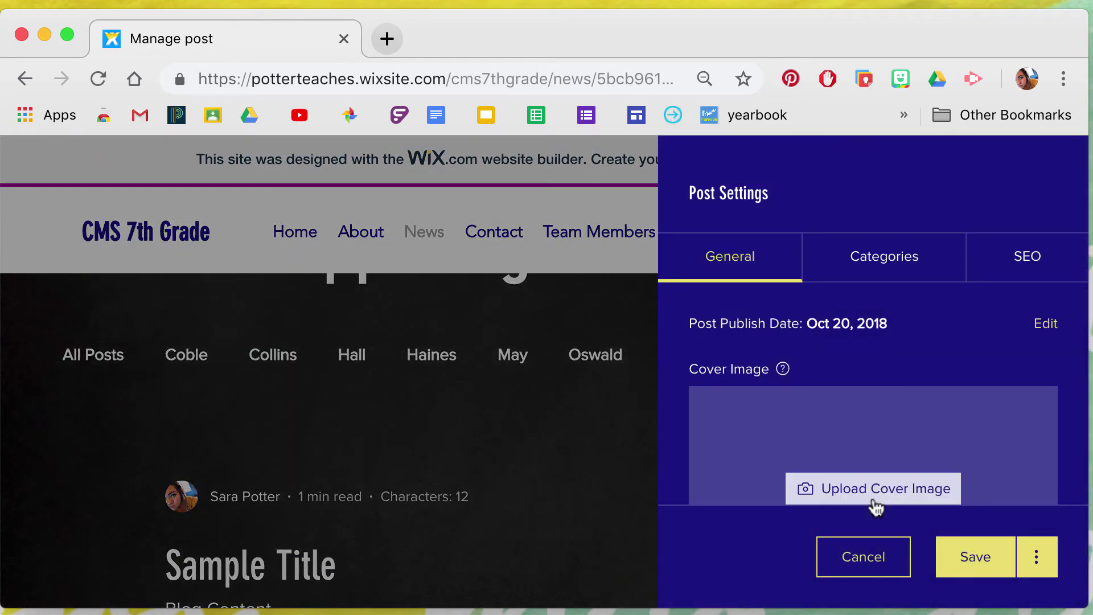
{"action": "scroll", "coordinate": [740, 388], "scroll_direction": "down", "scroll_amount": 3}
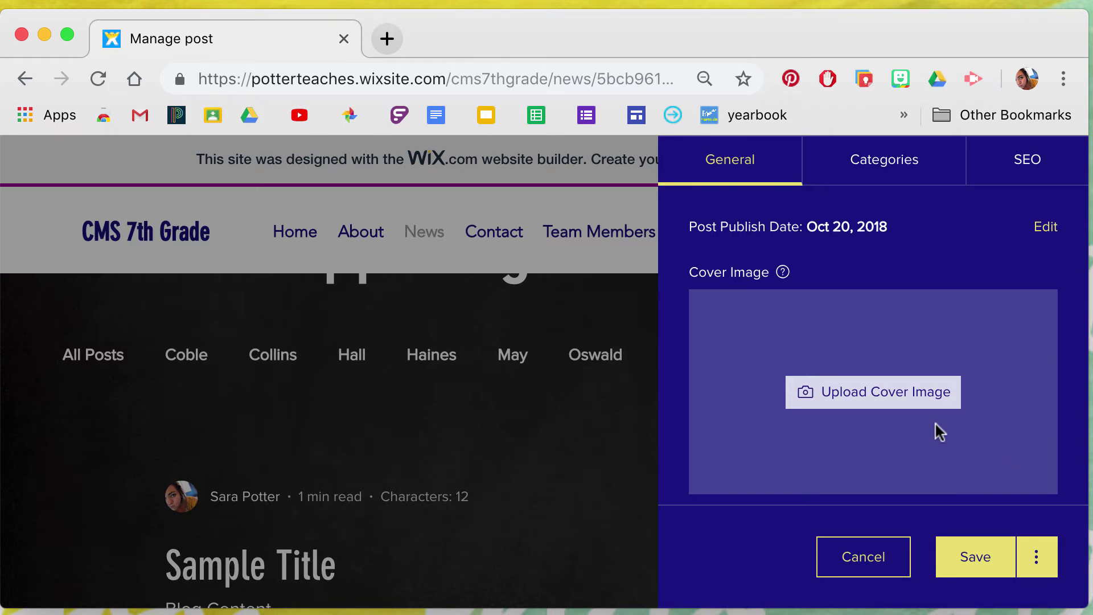
{"action": "left_click", "coordinate": [1047, 166]}
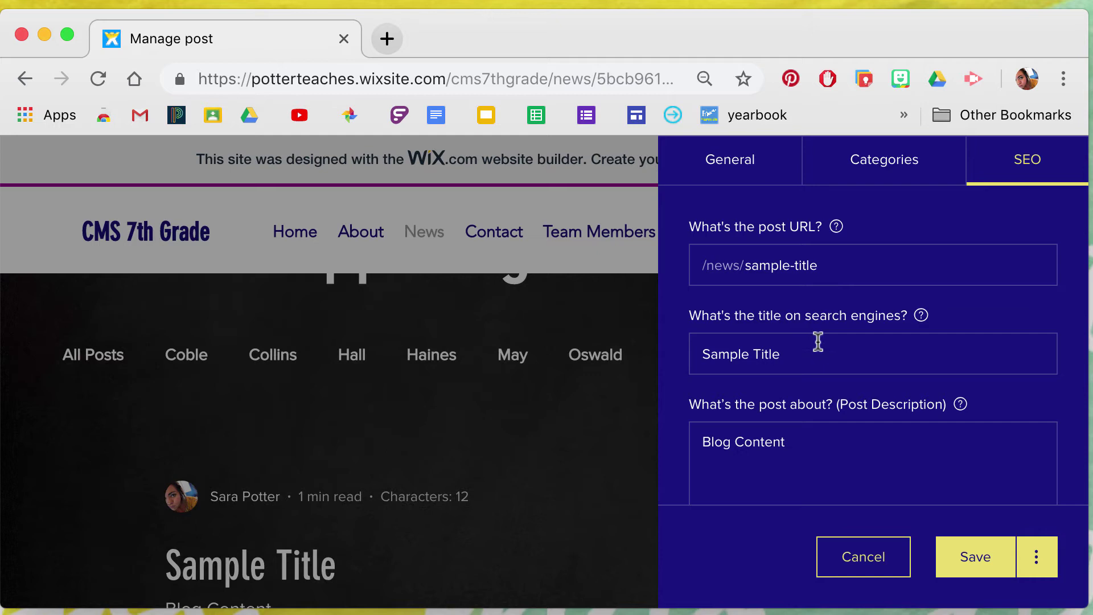
{"action": "scroll", "coordinate": [847, 450], "scroll_direction": "down", "scroll_amount": 4}
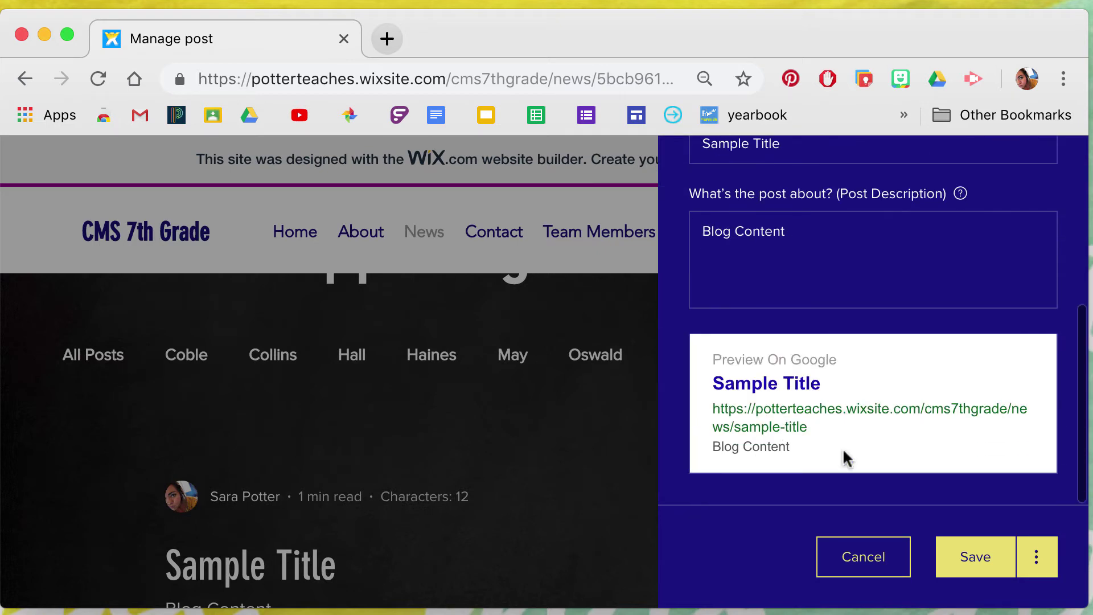
{"action": "scroll", "coordinate": [913, 402], "scroll_direction": "up", "scroll_amount": 4}
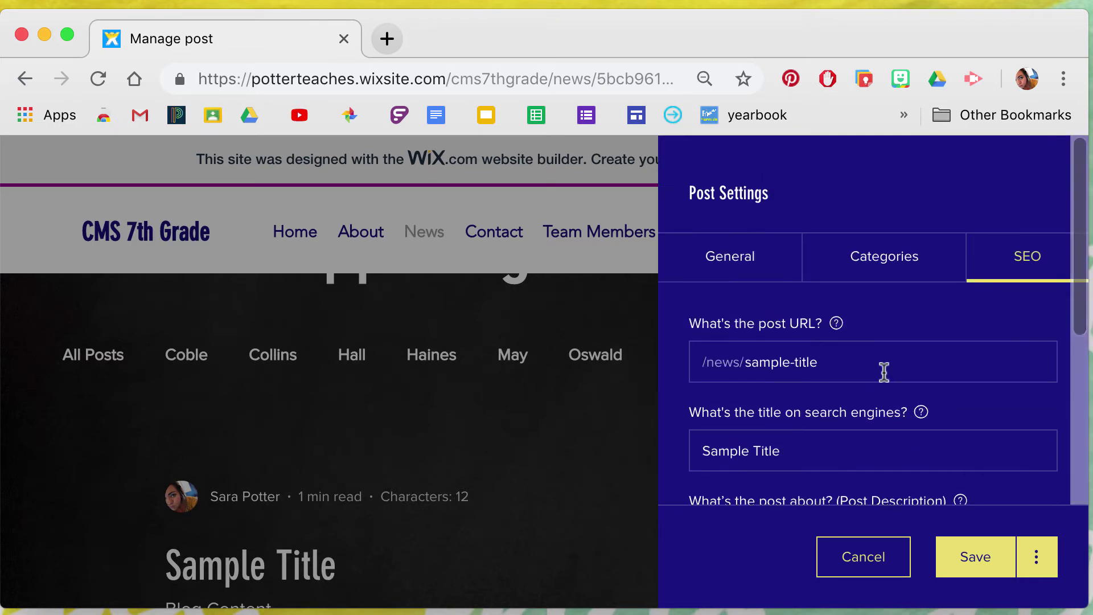
{"action": "left_click", "coordinate": [757, 263]}
{"action": "scroll", "coordinate": [988, 463], "scroll_direction": "down", "scroll_amount": 3}
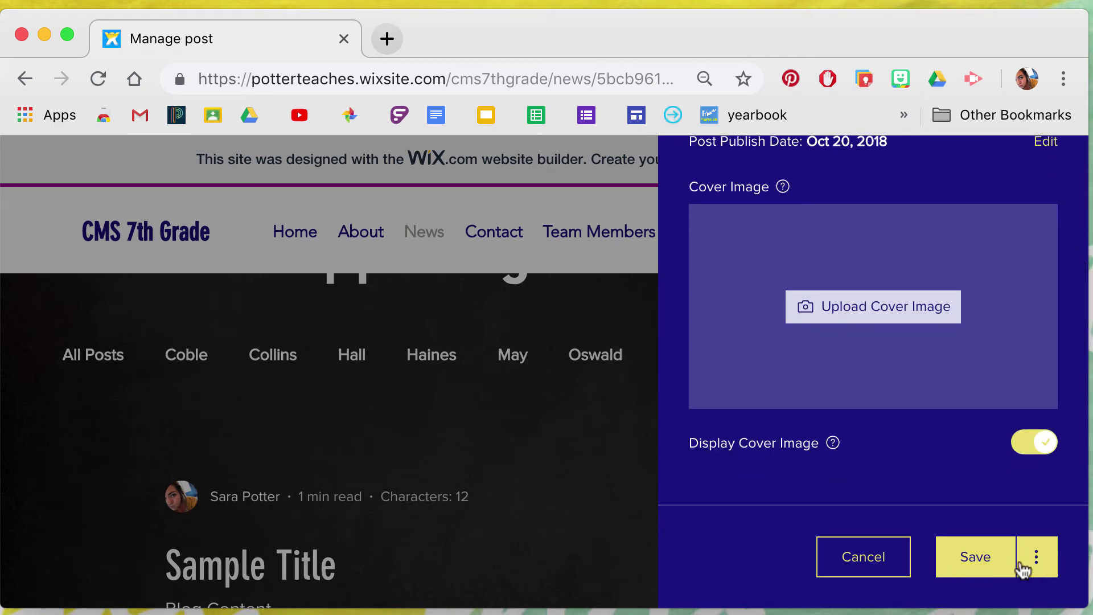
{"action": "left_click", "coordinate": [999, 569]}
{"action": "scroll", "coordinate": [319, 541], "scroll_direction": "down", "scroll_amount": 6}
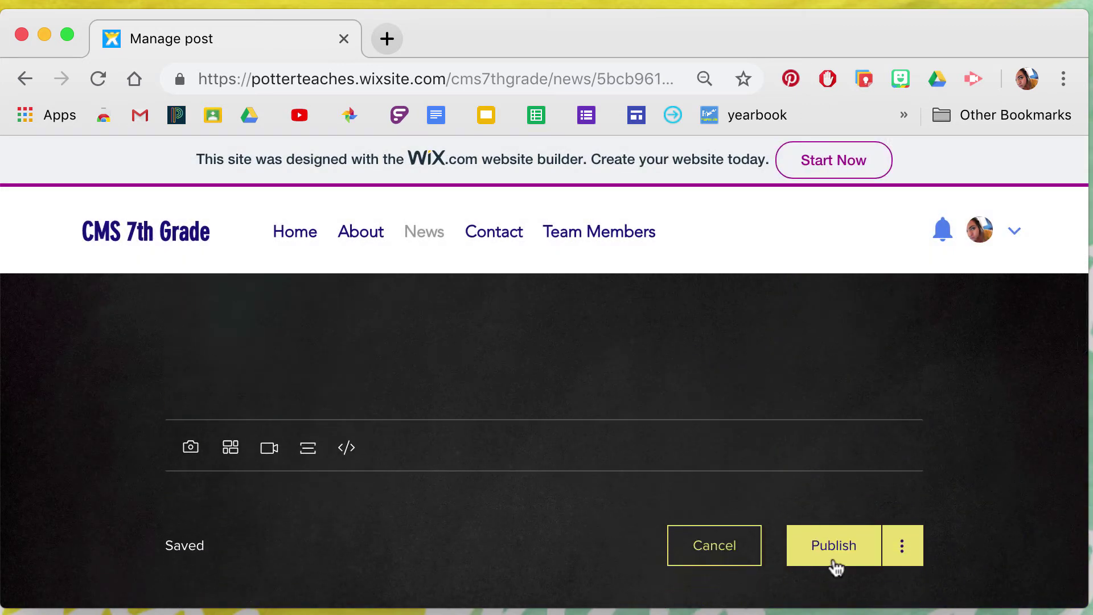
Reopen the extra publishing options, then dismiss the save-as-draft options
{"action": "left_click", "coordinate": [905, 547]}
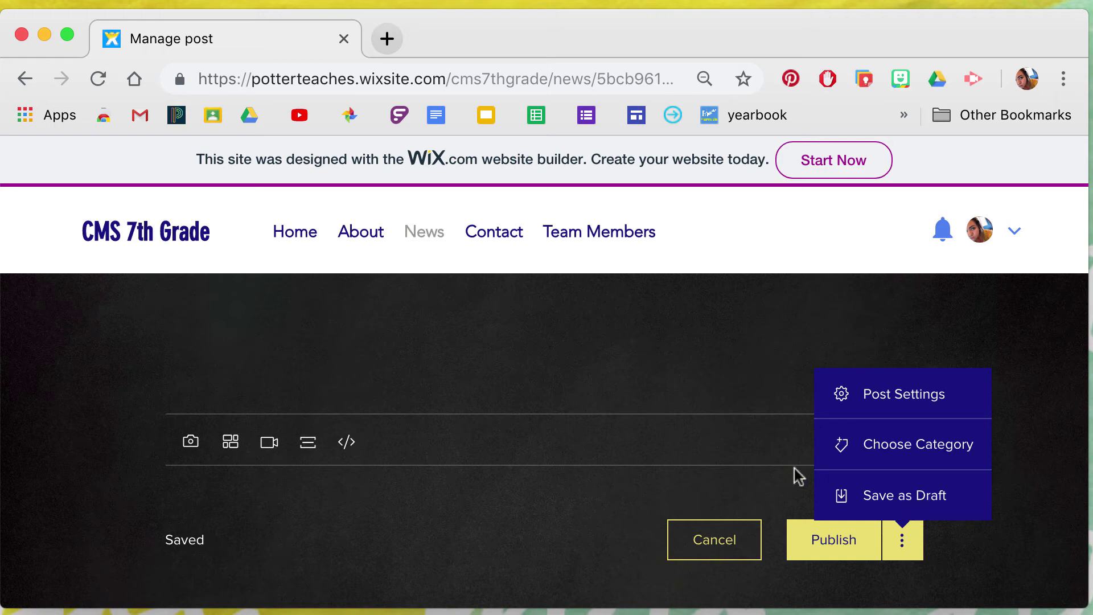
{"action": "scroll", "coordinate": [390, 496], "scroll_direction": "up", "scroll_amount": 3}
{"action": "scroll", "coordinate": [394, 494], "scroll_direction": "down", "scroll_amount": 5}
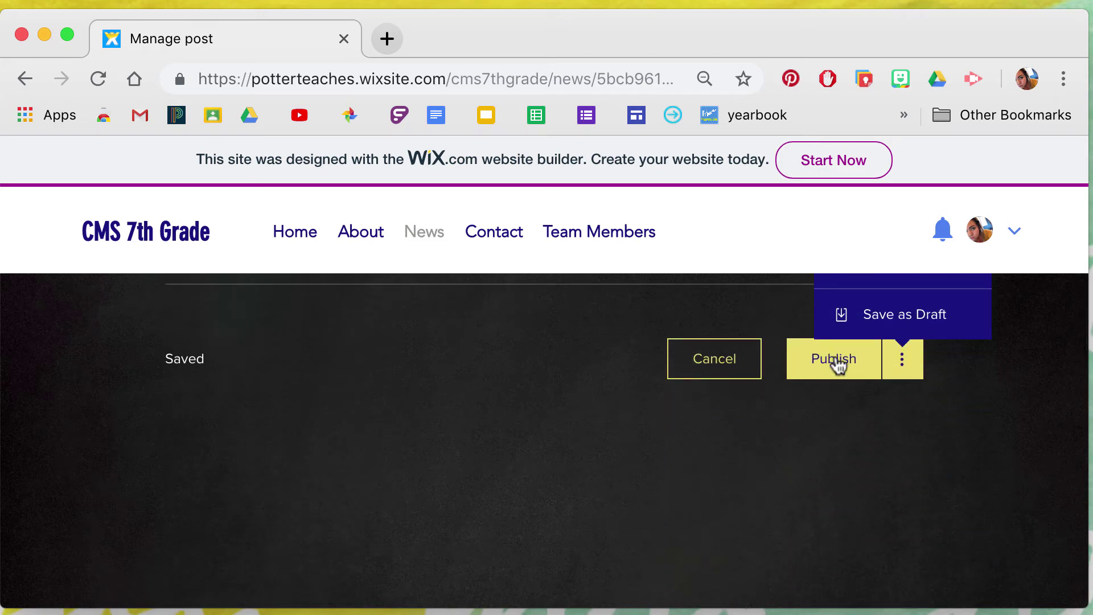
{"action": "left_click", "coordinate": [374, 408]}
{"action": "scroll", "coordinate": [377, 408], "scroll_direction": "up", "scroll_amount": 5}
{"action": "scroll", "coordinate": [376, 408], "scroll_direction": "down", "scroll_amount": 1}
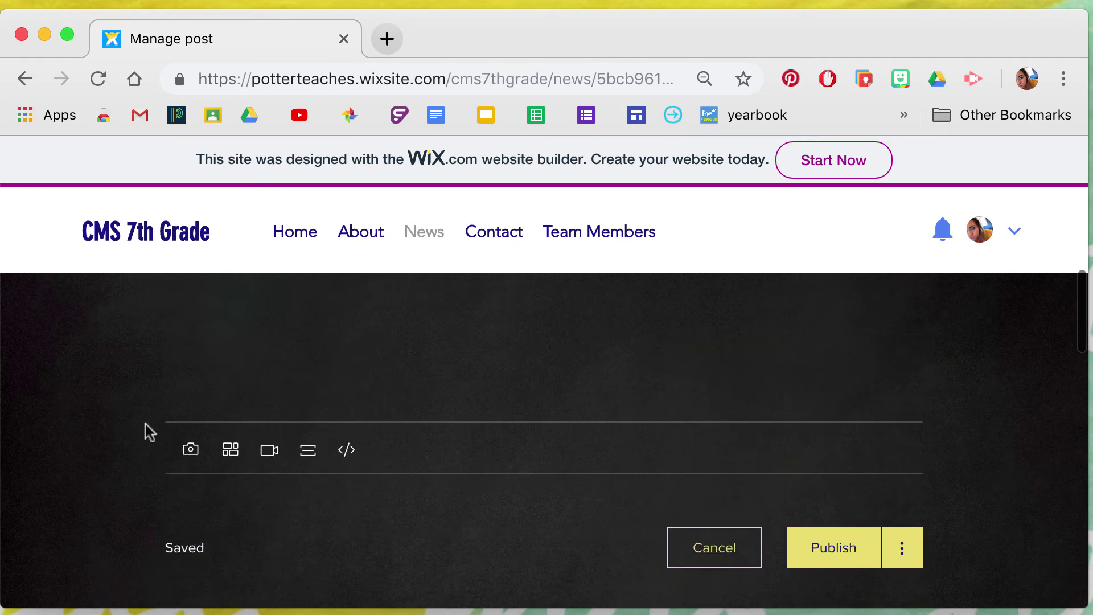
Insert oldbird.png from the Desktop as an image in the post body
{"action": "left_click", "coordinate": [189, 453]}
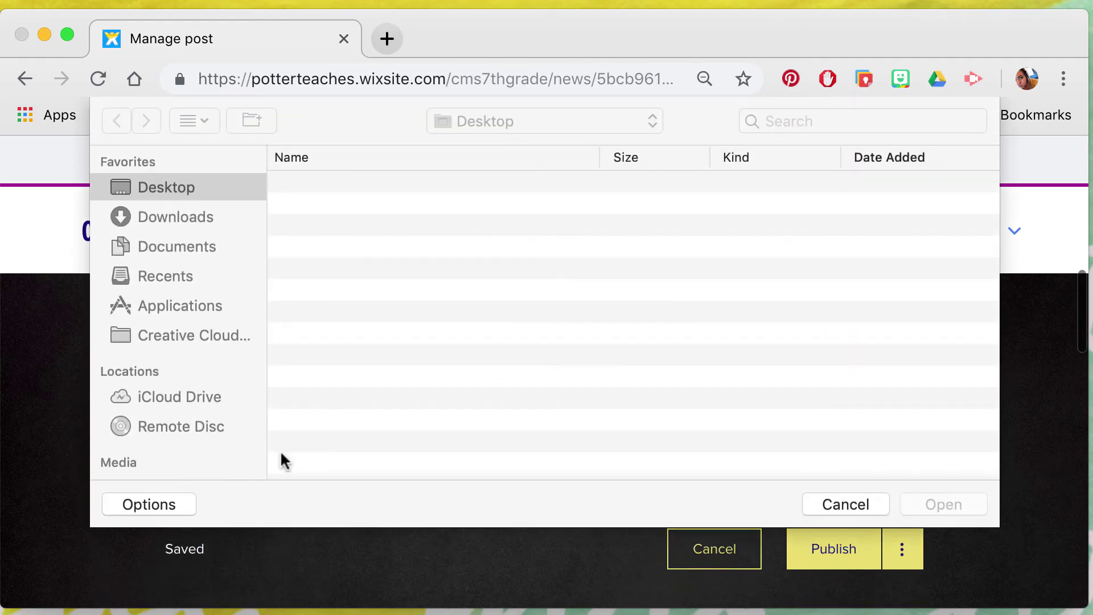
{"action": "scroll", "coordinate": [336, 199], "scroll_direction": "up", "scroll_amount": 1}
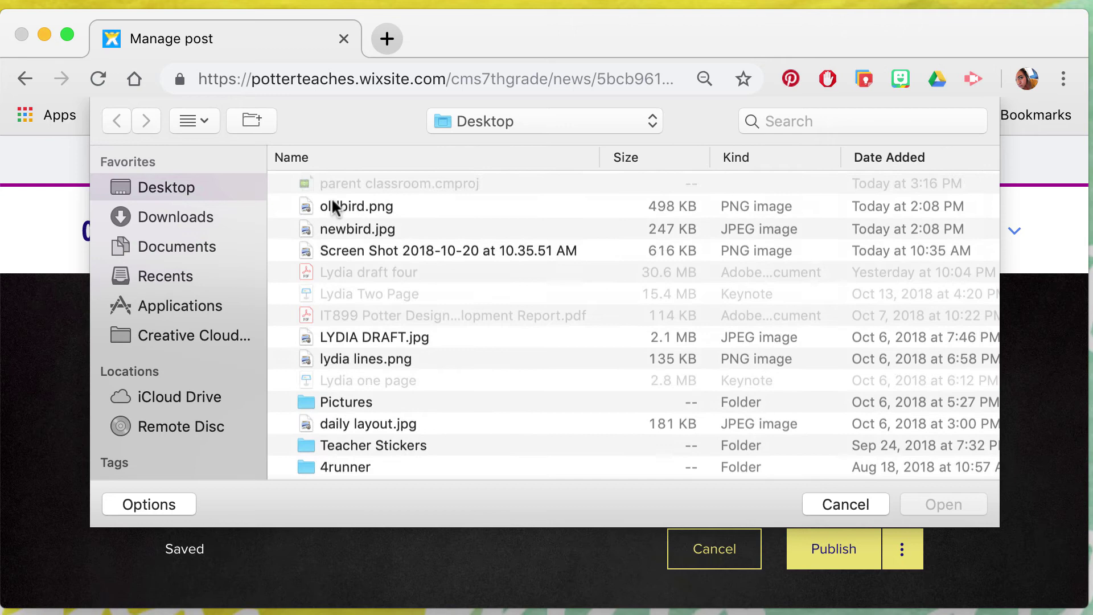
{"action": "double_click", "coordinate": [331, 205]}
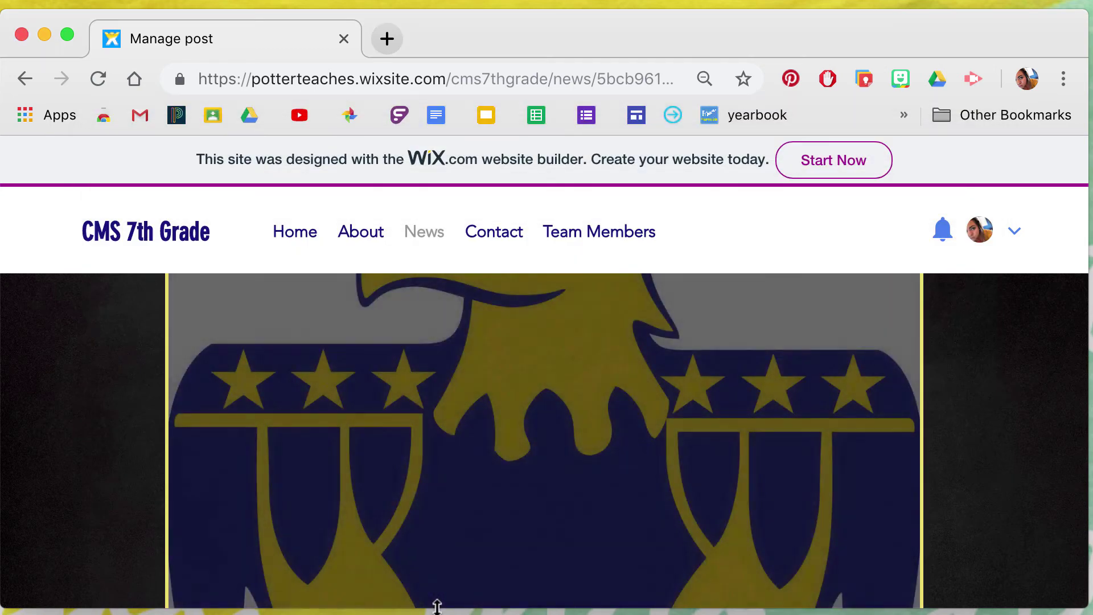
{"action": "scroll", "coordinate": [647, 454], "scroll_direction": "down", "scroll_amount": 10}
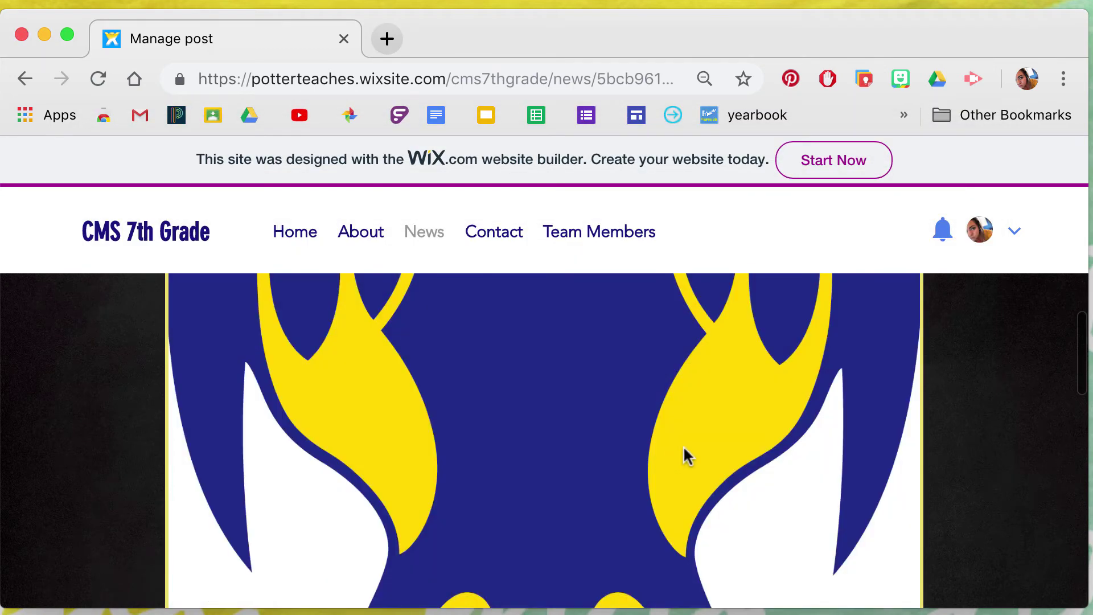
{"action": "scroll", "coordinate": [684, 446], "scroll_direction": "down", "scroll_amount": 10}
{"action": "scroll", "coordinate": [849, 499], "scroll_direction": "down", "scroll_amount": 5}
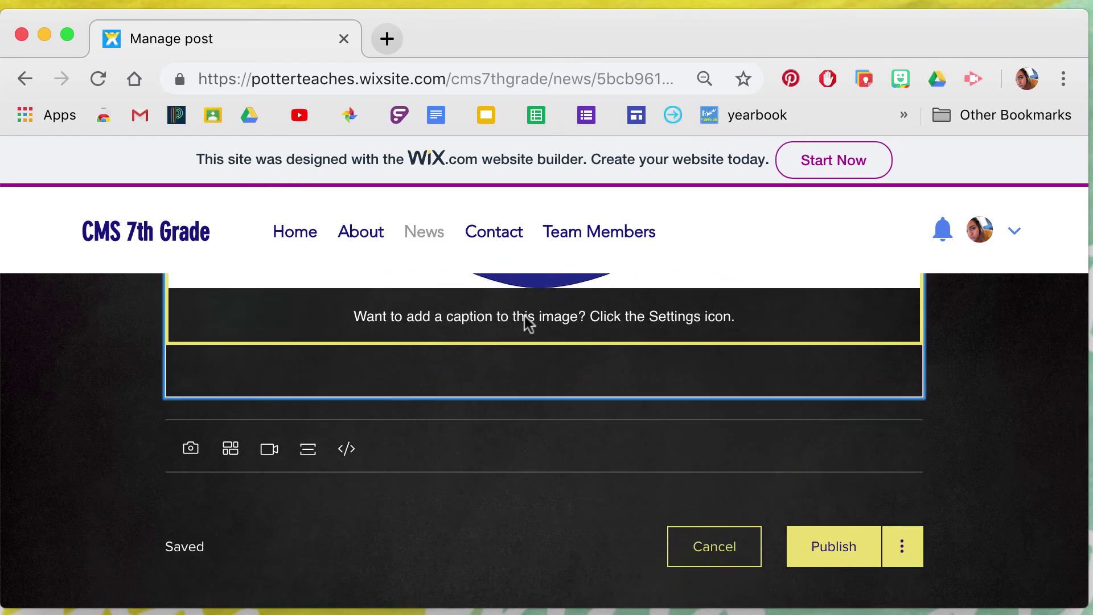
Make the eagle image Small and right-aligned beside the Blog Content text, then open its settings
{"action": "scroll", "coordinate": [650, 424], "scroll_direction": "up", "scroll_amount": 10}
{"action": "scroll", "coordinate": [698, 467], "scroll_direction": "up", "scroll_amount": 5}
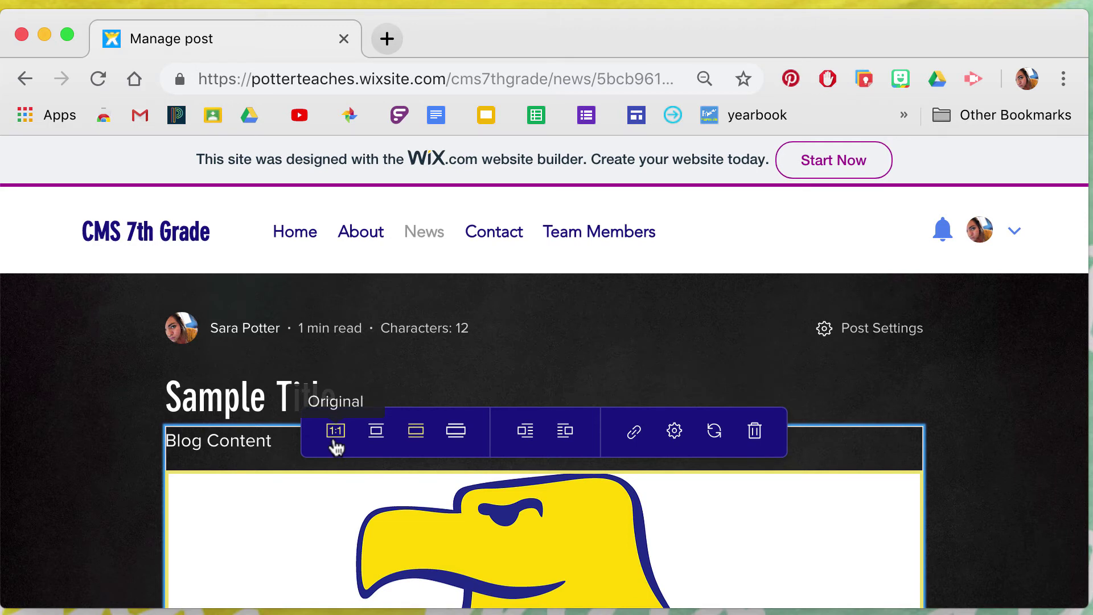
{"action": "left_click", "coordinate": [376, 439]}
{"action": "left_click", "coordinate": [415, 438]}
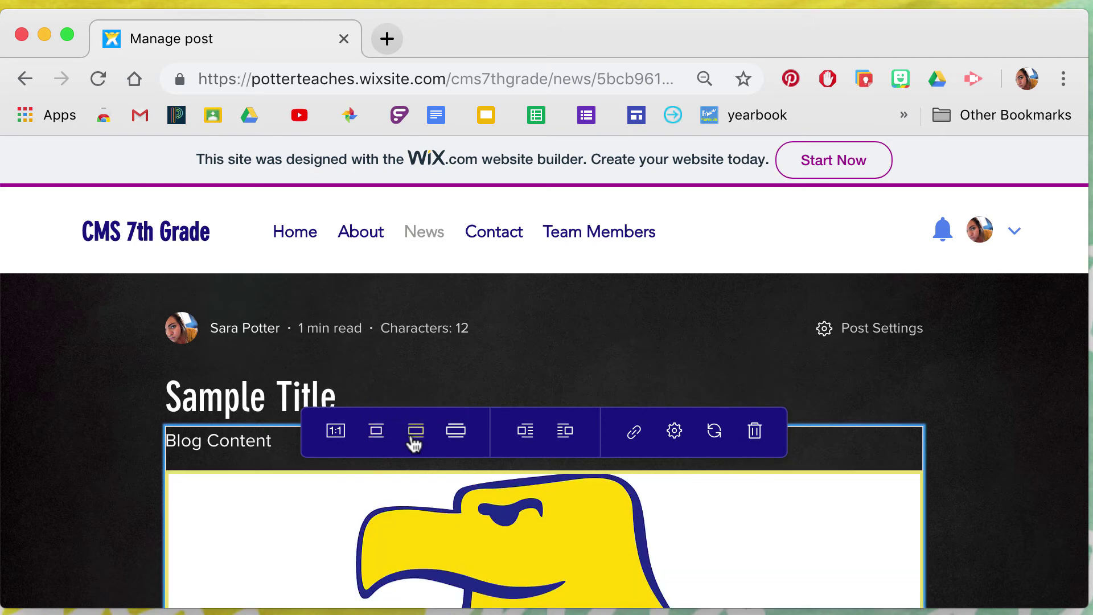
{"action": "left_click", "coordinate": [450, 442]}
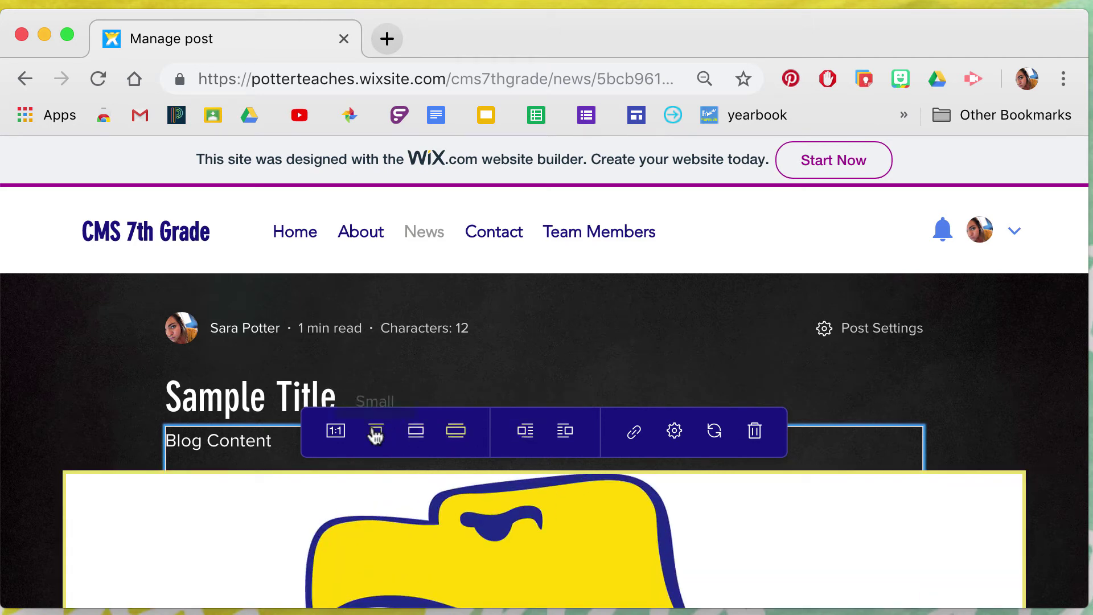
{"action": "left_click", "coordinate": [376, 436]}
{"action": "left_click", "coordinate": [526, 434]}
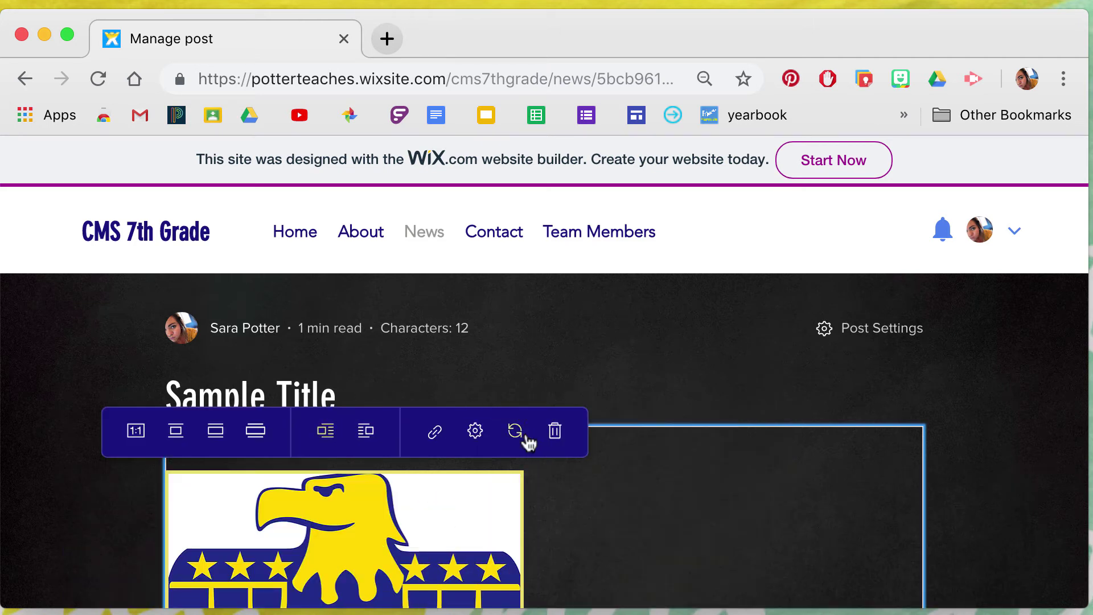
{"action": "left_click", "coordinate": [365, 434]}
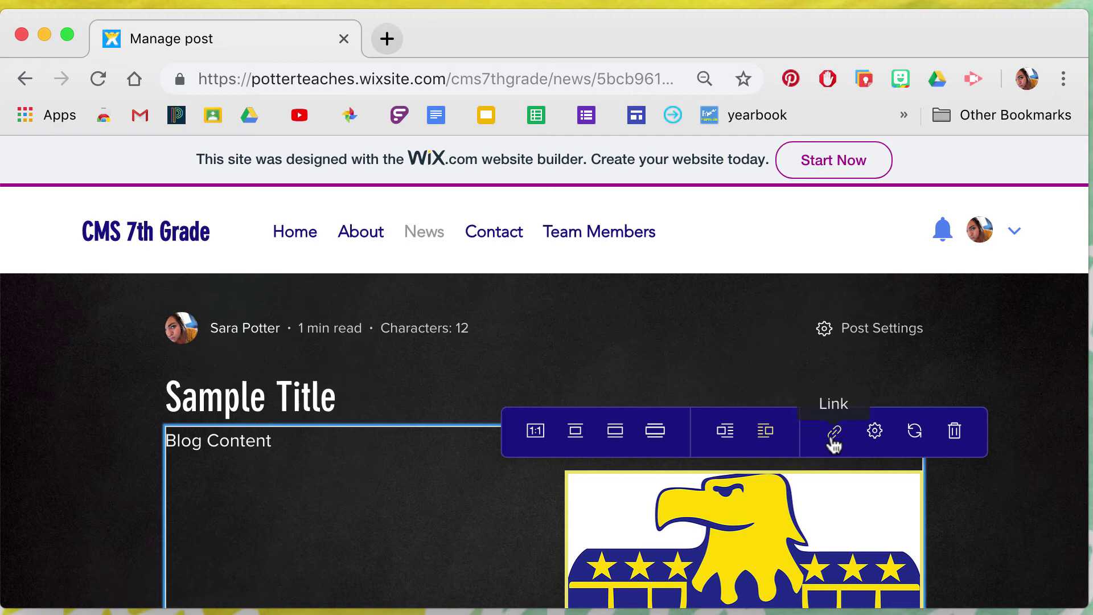
{"action": "left_click", "coordinate": [875, 433]}
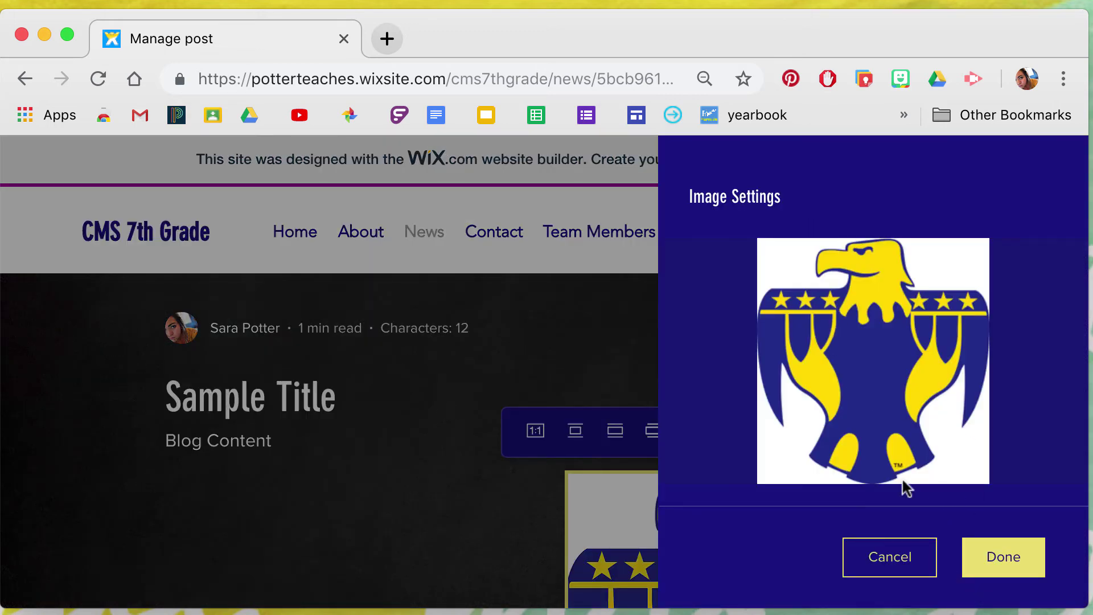
Caption the eagle image 'Thunderbirds' and close the Image Settings panel
{"action": "scroll", "coordinate": [906, 487], "scroll_direction": "down", "scroll_amount": 5}
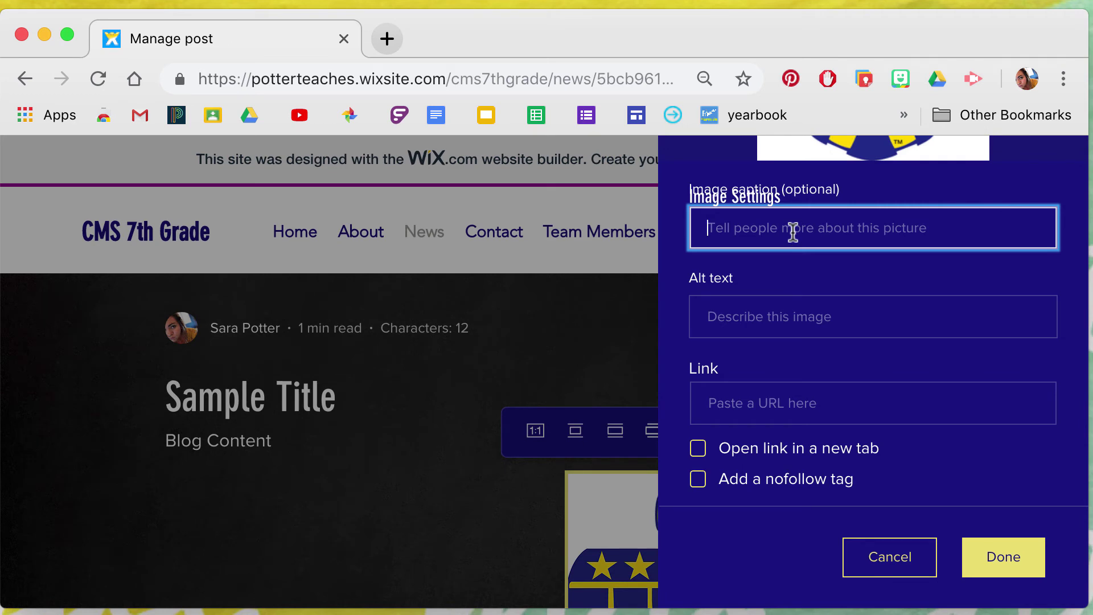
{"action": "type", "text": "Thiu"}
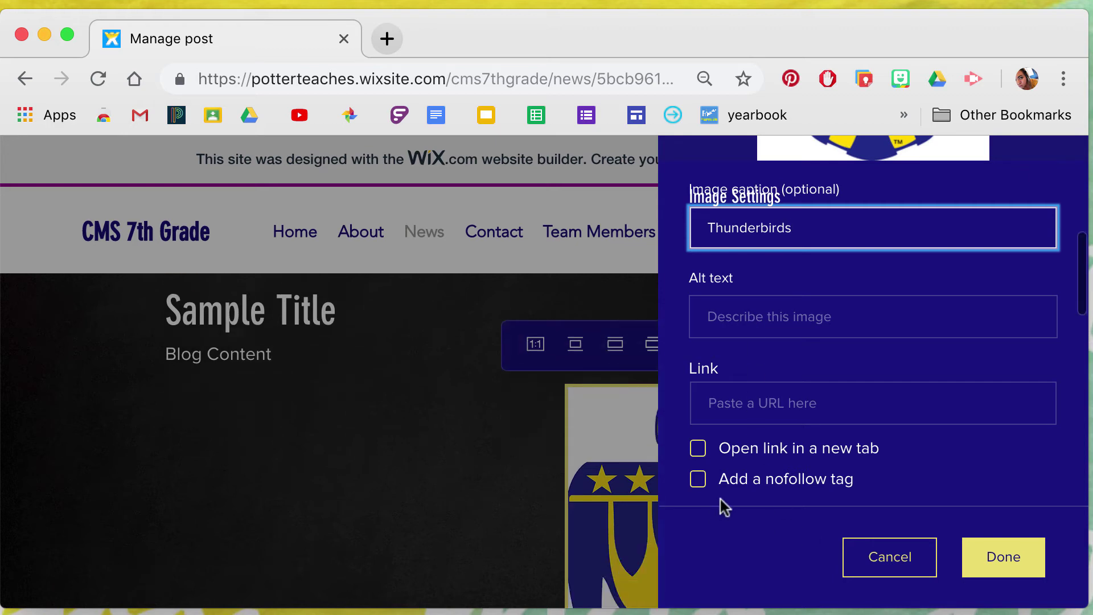
{"action": "scroll", "coordinate": [720, 500], "scroll_direction": "down", "scroll_amount": 5}
{"action": "left_click", "coordinate": [1013, 561]}
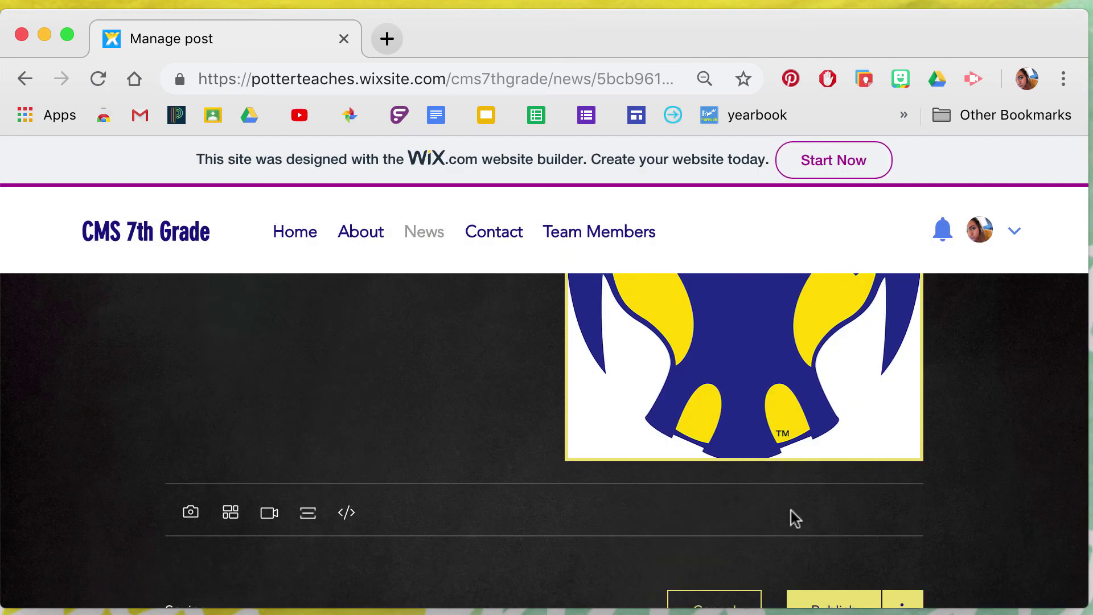
{"action": "scroll", "coordinate": [655, 450], "scroll_direction": "up", "scroll_amount": 10}
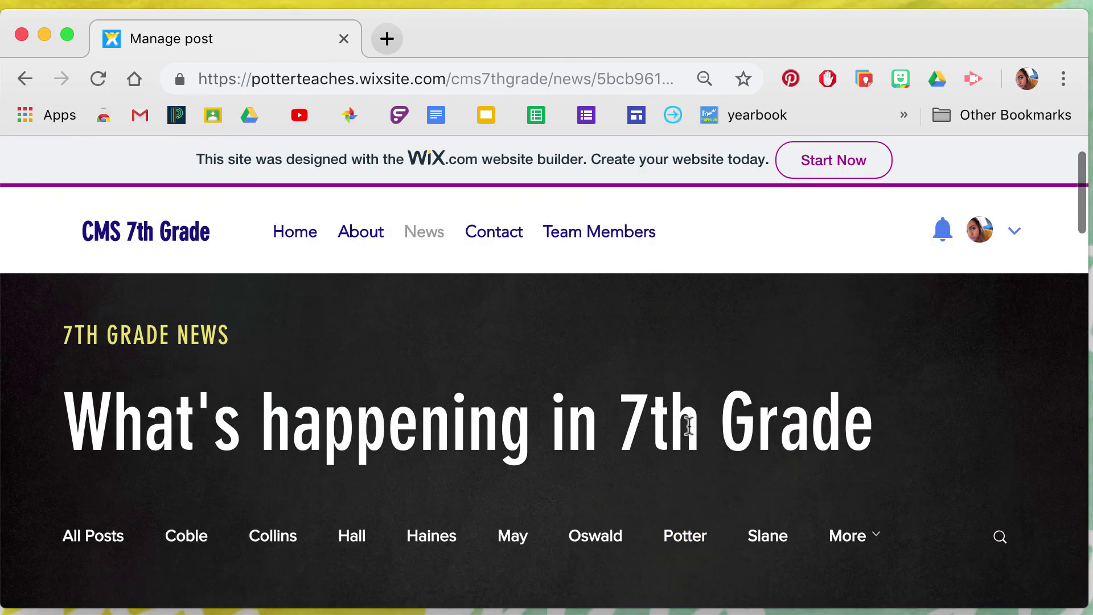
{"action": "scroll", "coordinate": [680, 438], "scroll_direction": "down", "scroll_amount": 6}
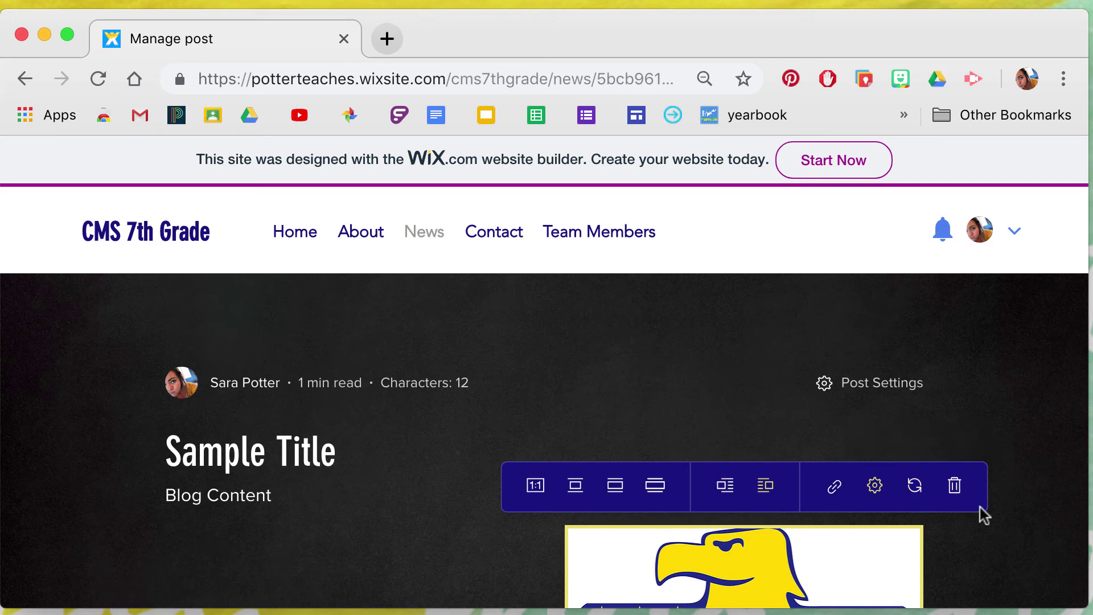
Resize the eagle image to best-fit content width and publish the 'Sample Title' post
{"action": "scroll", "coordinate": [977, 507], "scroll_direction": "down", "scroll_amount": 8}
{"action": "scroll", "coordinate": [977, 506], "scroll_direction": "up", "scroll_amount": 8}
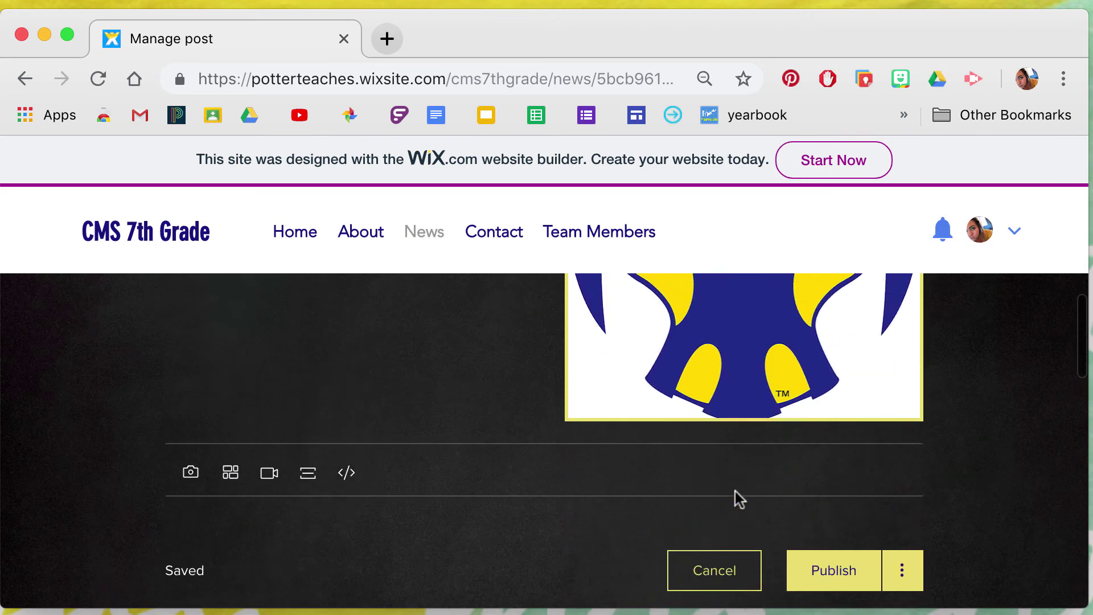
{"action": "left_click", "coordinate": [616, 368]}
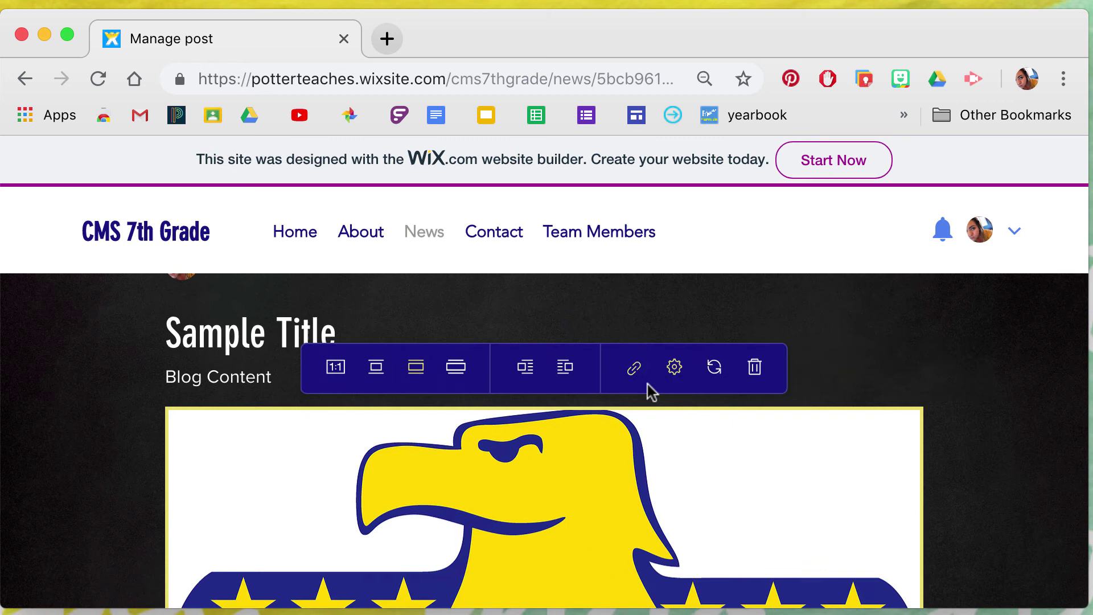
{"action": "scroll", "coordinate": [770, 457], "scroll_direction": "down", "scroll_amount": 8}
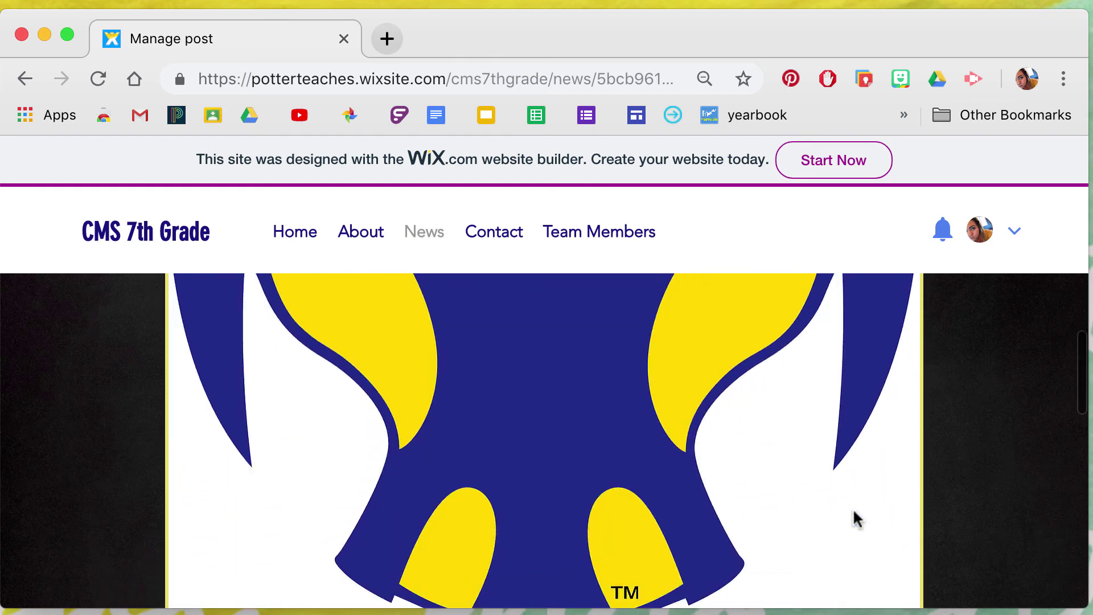
{"action": "left_click", "coordinate": [845, 528]}
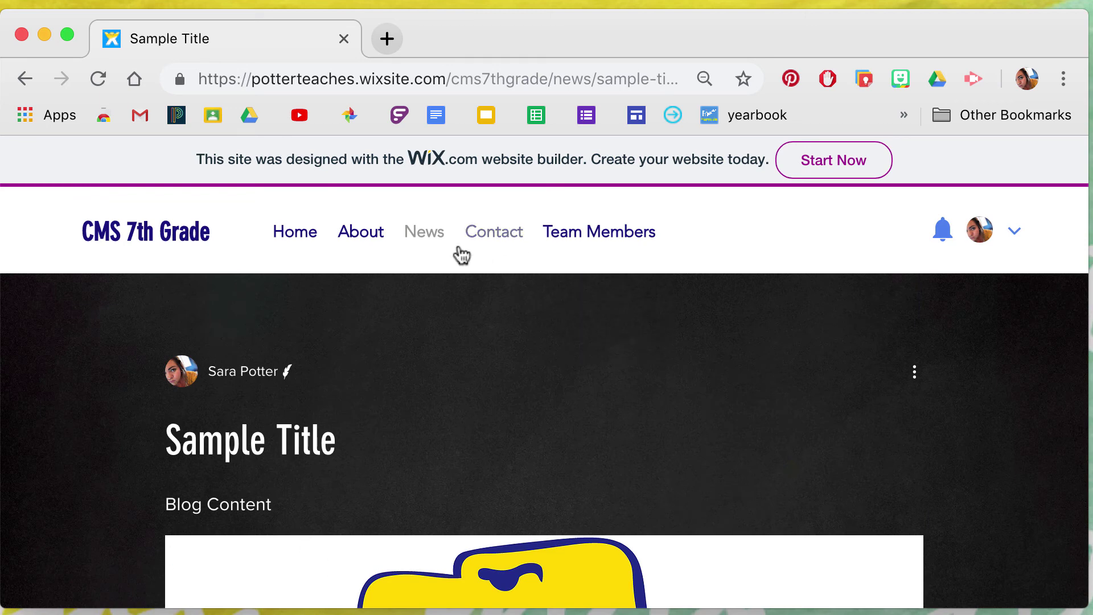
Check 'Sample Title' is listed first on the News page, then show the Team Members dropdown
{"action": "left_click", "coordinate": [419, 235]}
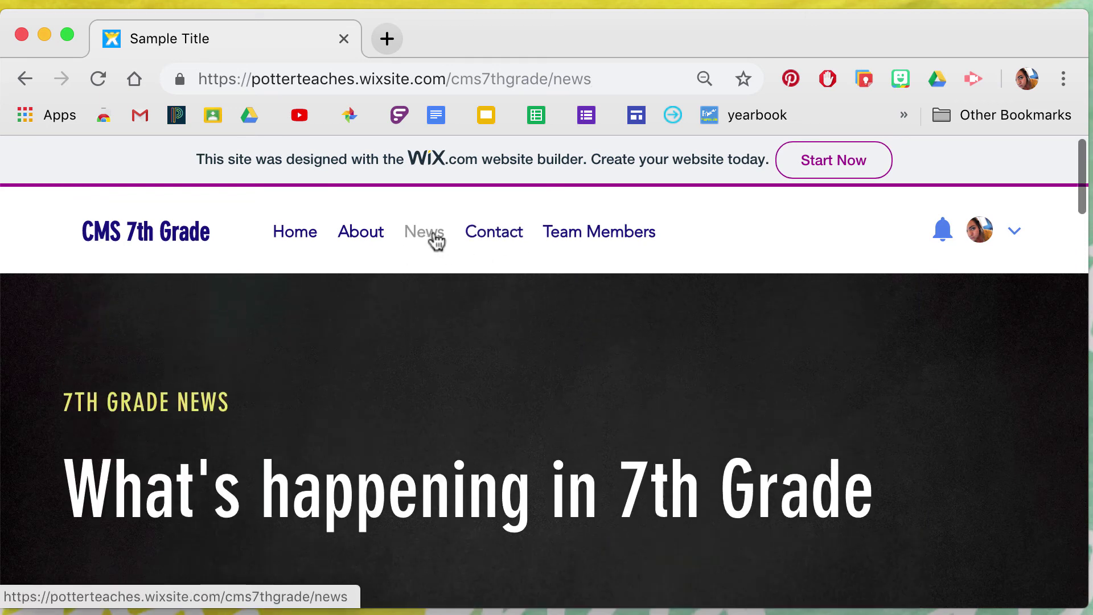
{"action": "scroll", "coordinate": [424, 357], "scroll_direction": "down", "scroll_amount": 5}
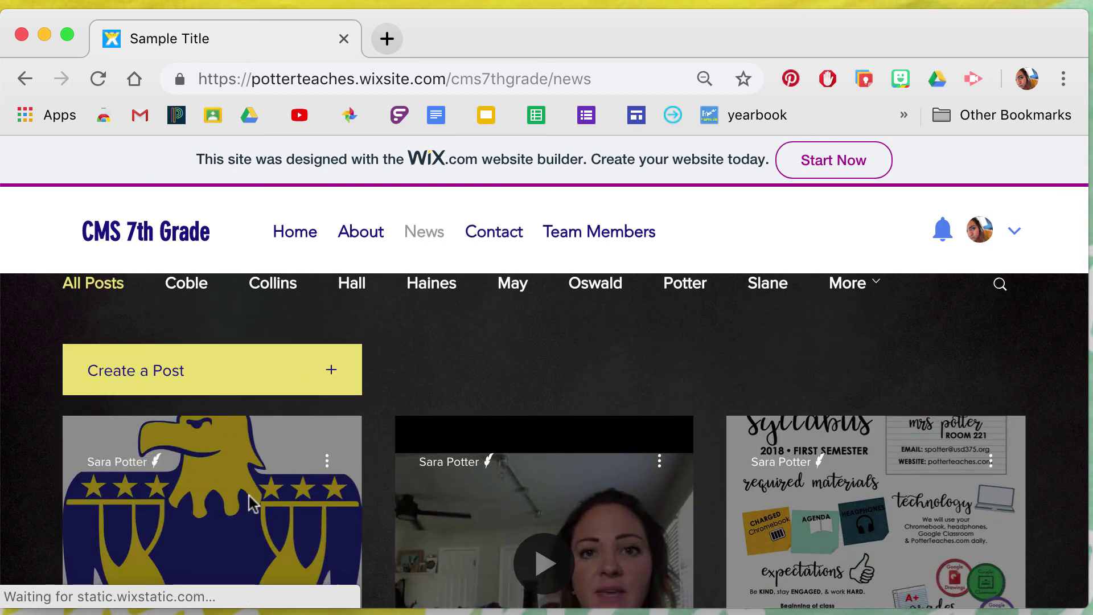
{"action": "scroll", "coordinate": [210, 490], "scroll_direction": "down", "scroll_amount": 2}
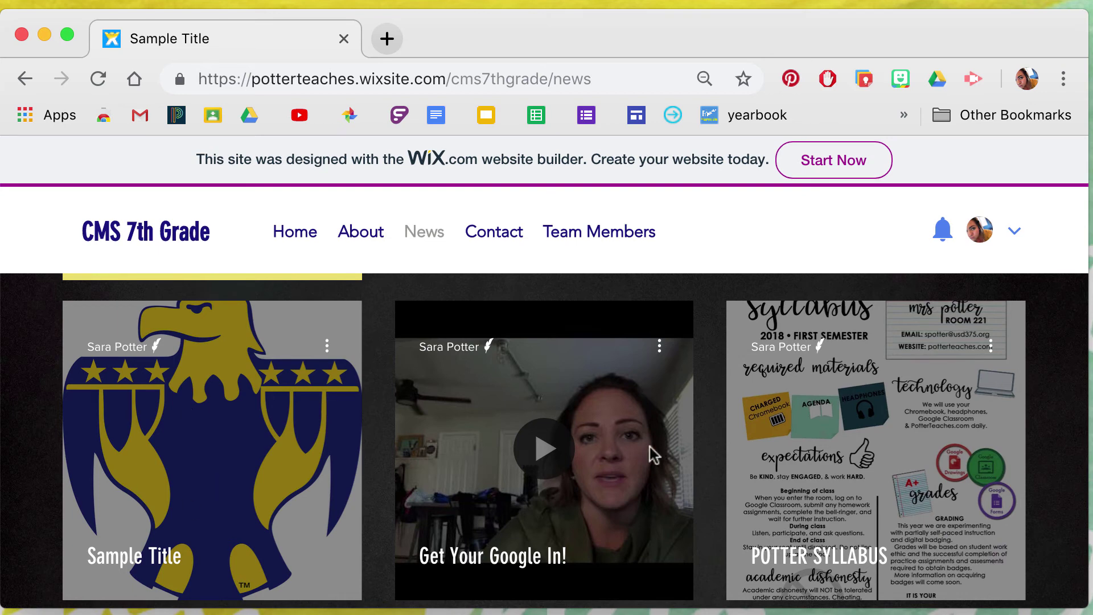
{"action": "scroll", "coordinate": [649, 446], "scroll_direction": "down", "scroll_amount": 4}
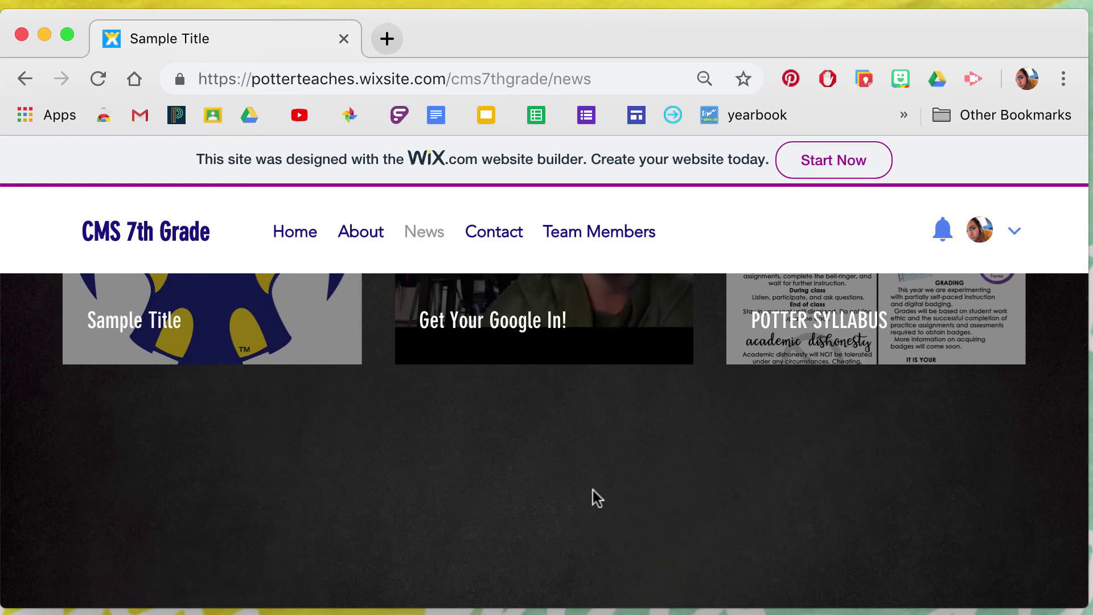
{"action": "scroll", "coordinate": [617, 483], "scroll_direction": "up", "scroll_amount": 6}
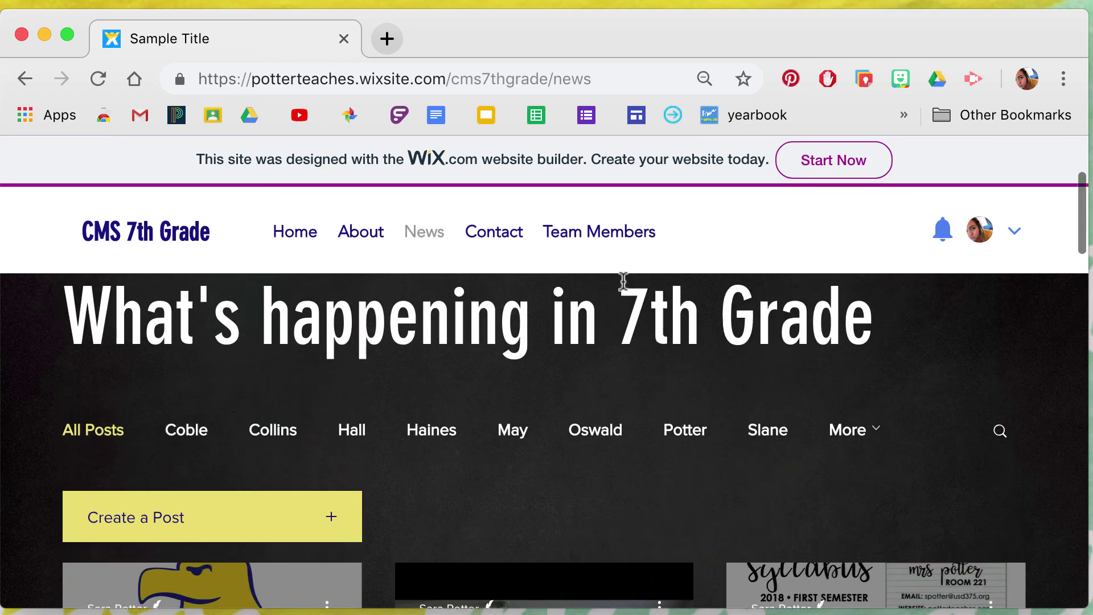
{"action": "mouse_move", "coordinate": [627, 241]}
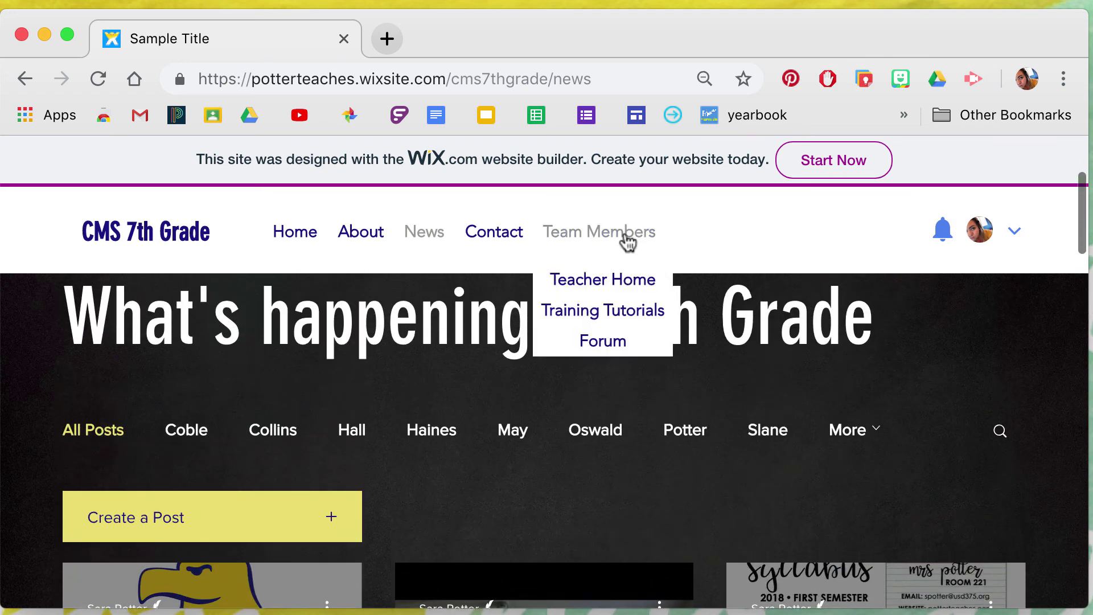
Navigate through Team Members to your own member profile page
{"action": "left_click", "coordinate": [627, 288]}
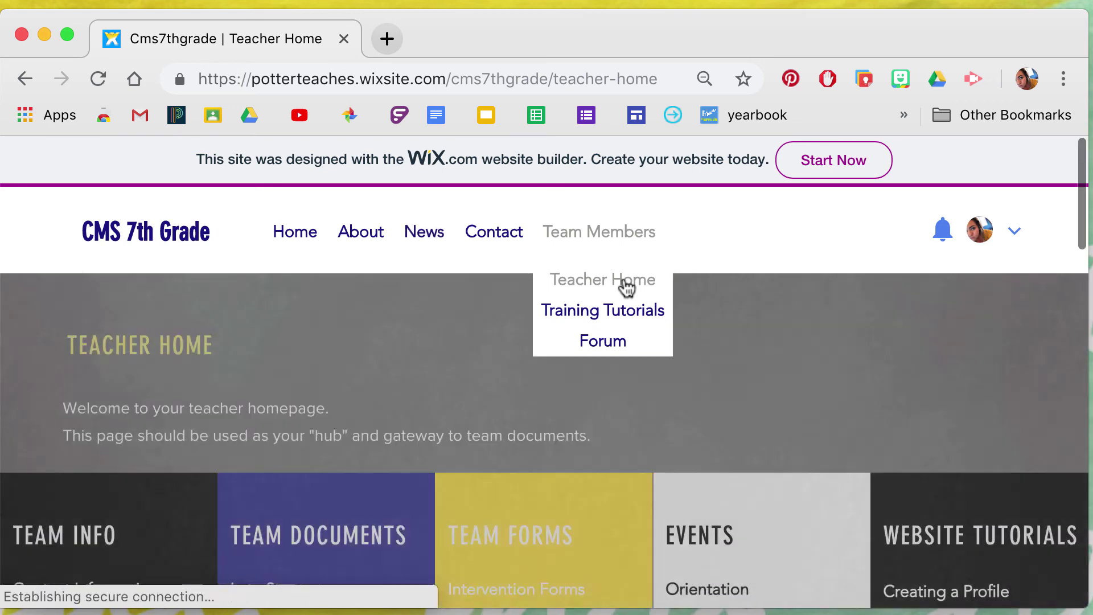
{"action": "left_click", "coordinate": [617, 238]}
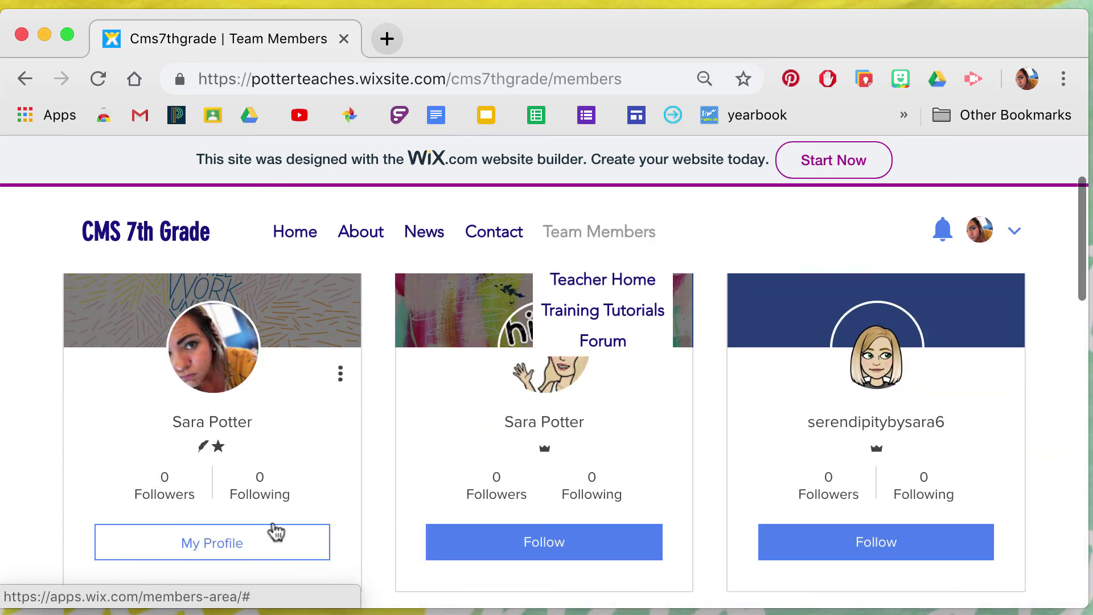
{"action": "left_click", "coordinate": [277, 531]}
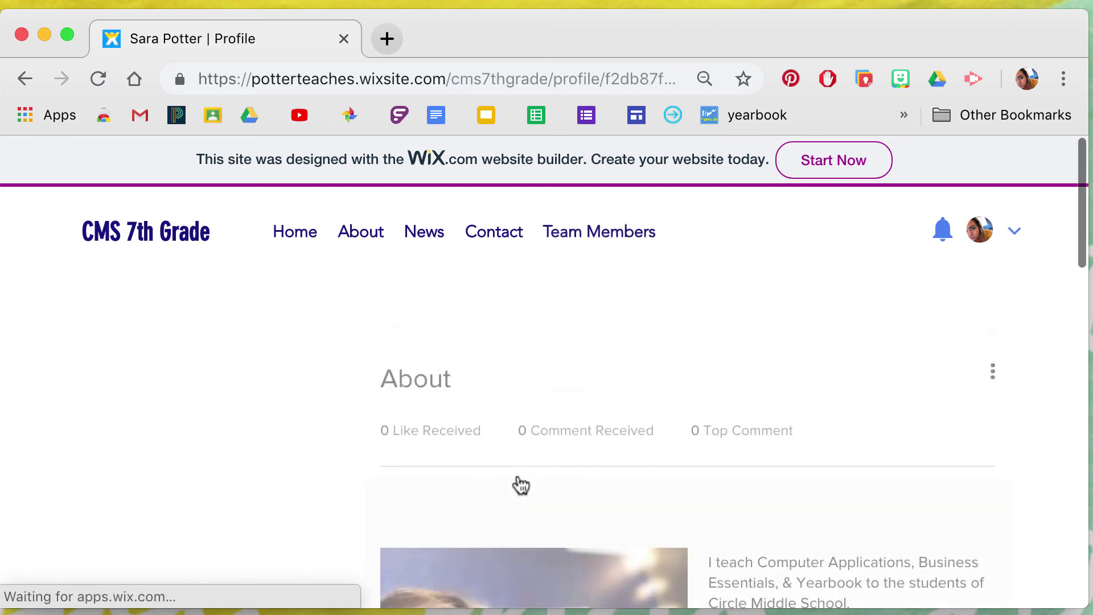
{"action": "scroll", "coordinate": [527, 476], "scroll_direction": "down", "scroll_amount": 5}
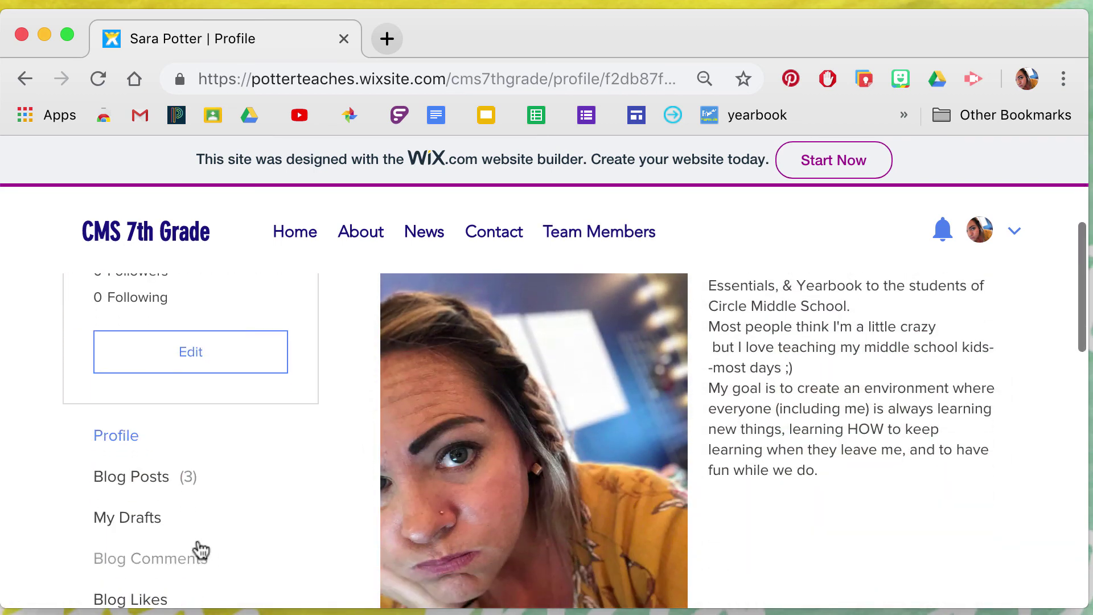
List your profile's Blog Posts and scroll to locate the Sample Title eagle post
{"action": "left_click", "coordinate": [128, 481]}
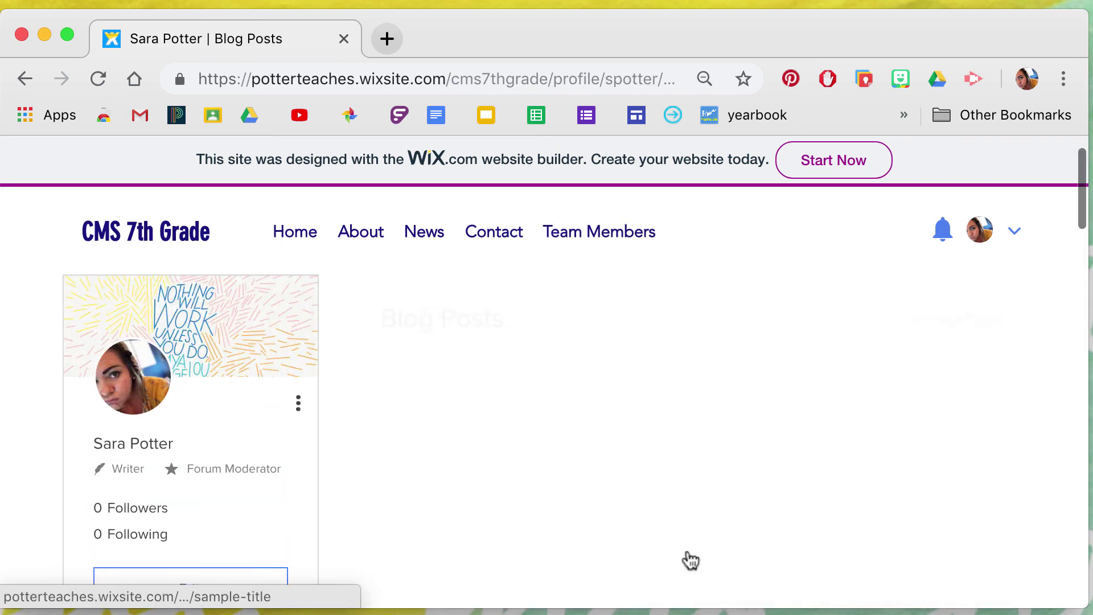
{"action": "scroll", "coordinate": [655, 407], "scroll_direction": "down", "scroll_amount": 3}
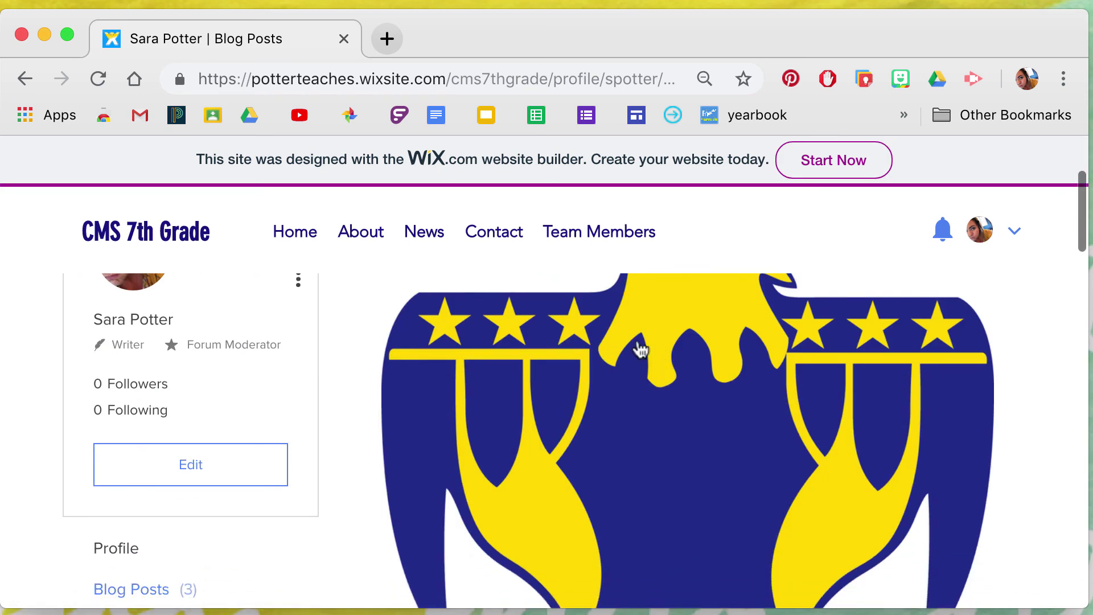
{"action": "scroll", "coordinate": [646, 449], "scroll_direction": "down", "scroll_amount": 8}
{"action": "scroll", "coordinate": [659, 446], "scroll_direction": "up", "scroll_amount": 6}
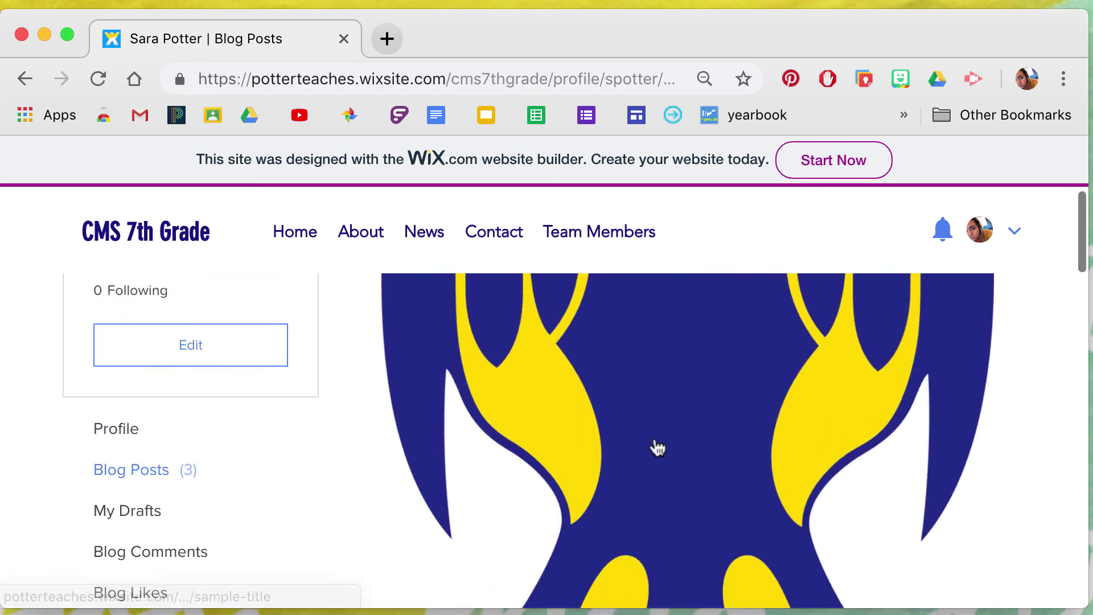
{"action": "scroll", "coordinate": [658, 448], "scroll_direction": "up", "scroll_amount": 5}
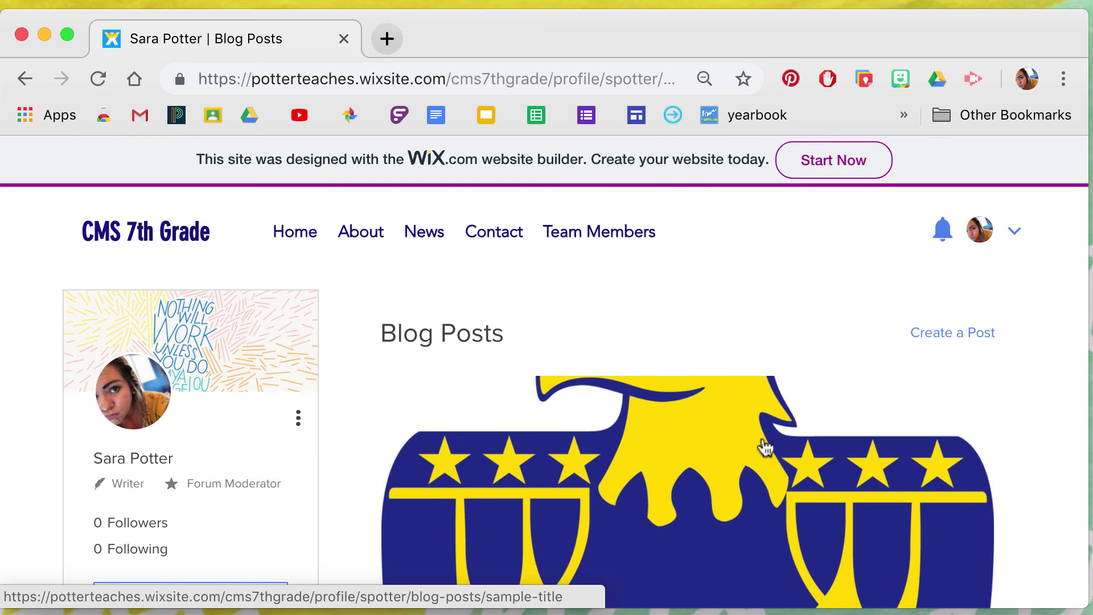
{"action": "scroll", "coordinate": [735, 501], "scroll_direction": "down", "scroll_amount": 1}
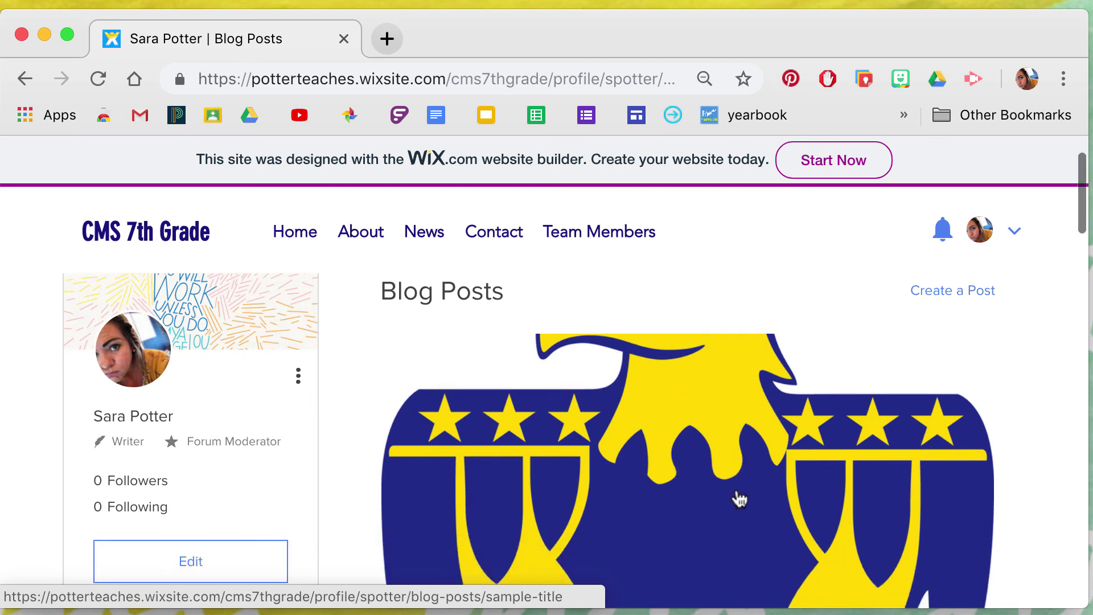
{"action": "scroll", "coordinate": [739, 499], "scroll_direction": "down", "scroll_amount": 1}
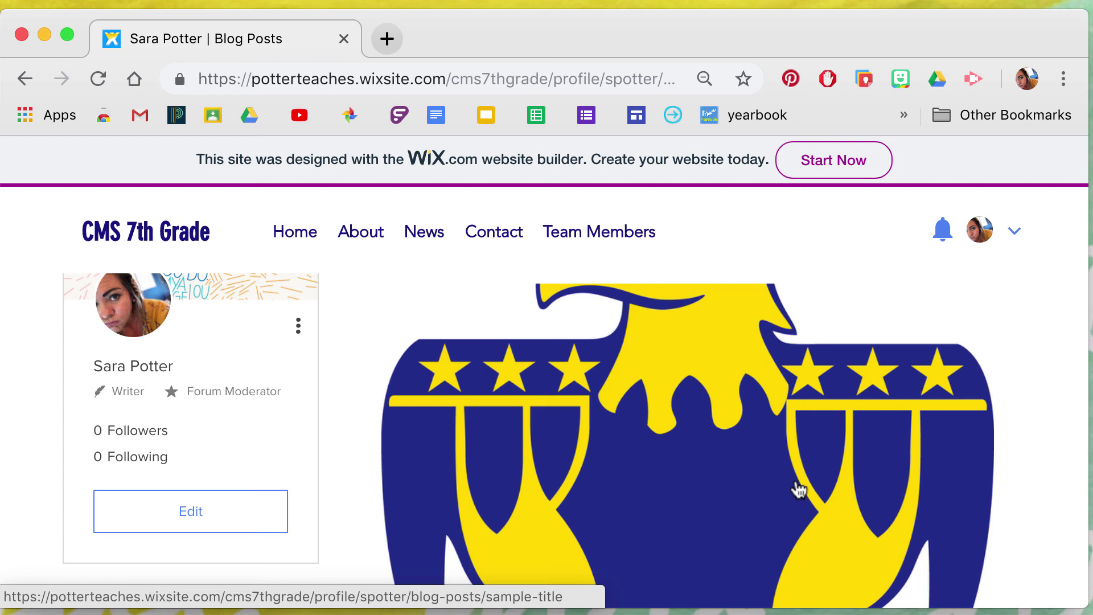
{"action": "scroll", "coordinate": [655, 376], "scroll_direction": "down", "scroll_amount": 8}
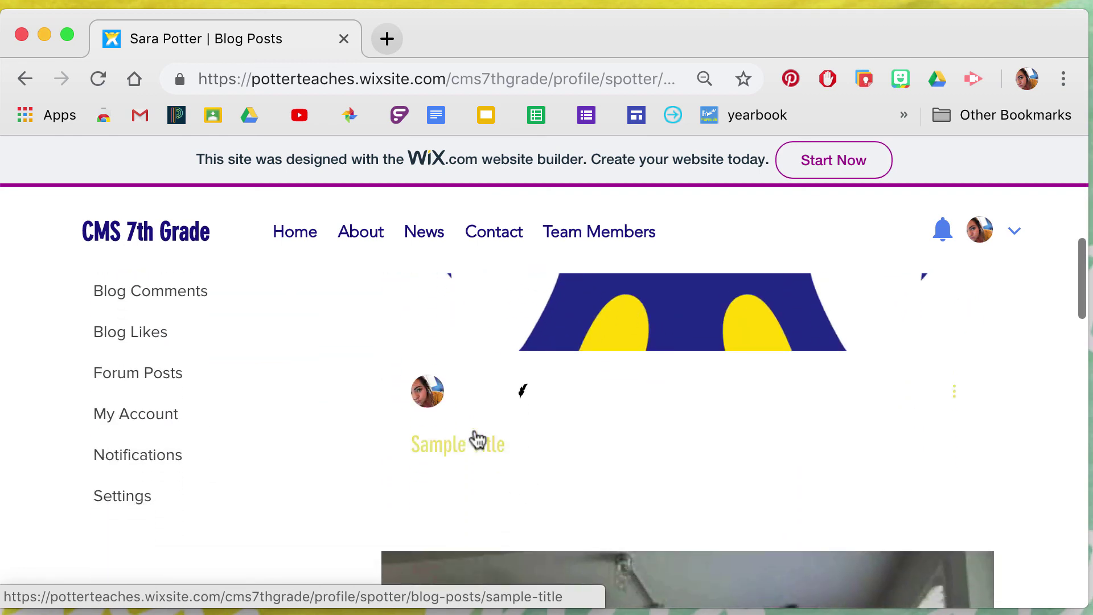
{"action": "scroll", "coordinate": [478, 440], "scroll_direction": "down", "scroll_amount": 1}
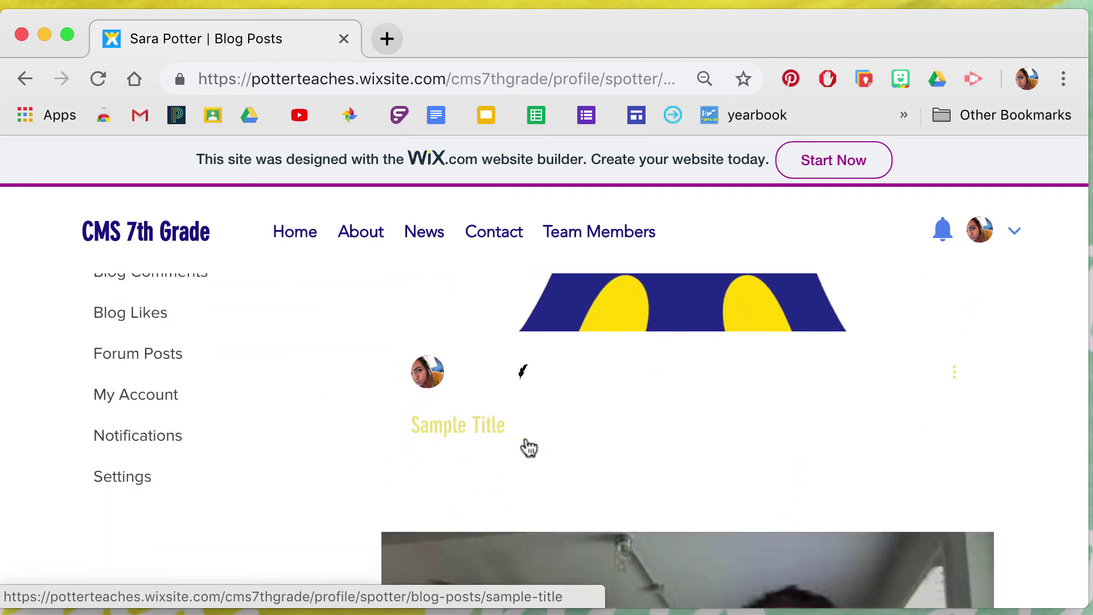
{"action": "scroll", "coordinate": [483, 441], "scroll_direction": "down", "scroll_amount": 3}
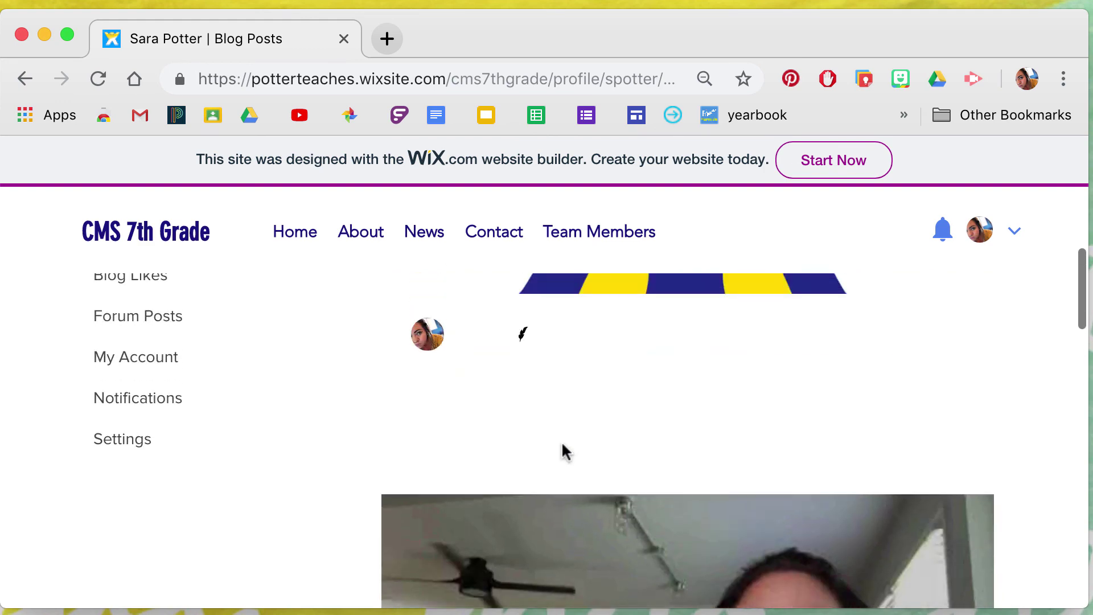
{"action": "scroll", "coordinate": [563, 445], "scroll_direction": "up", "scroll_amount": 5}
Open the Sample Title post and scroll through to the eagle image with its Thunderbirds caption
{"action": "left_click", "coordinate": [709, 373]}
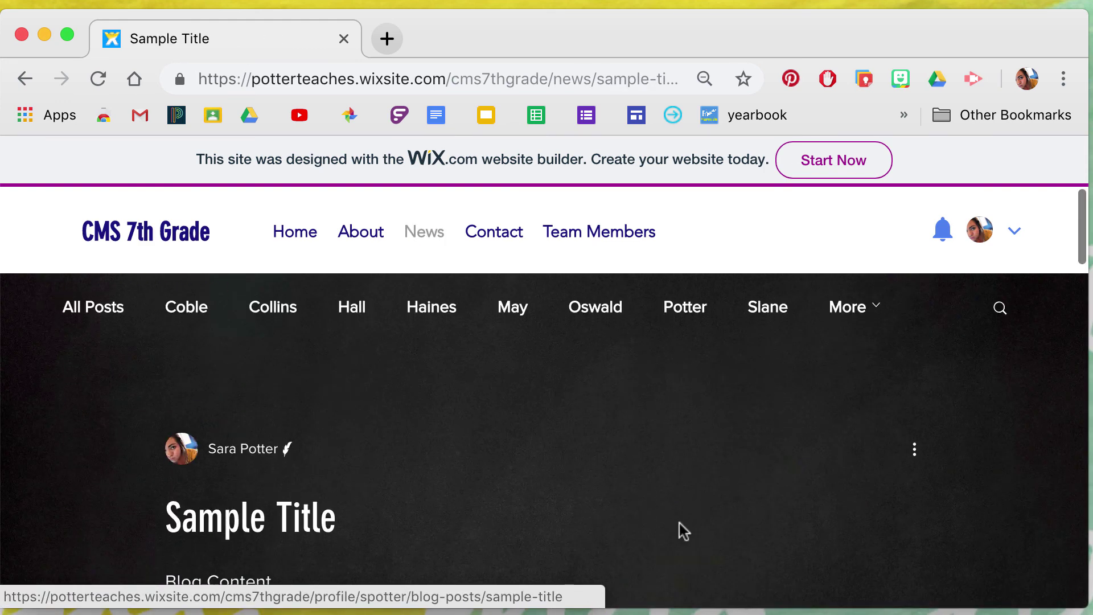
{"action": "scroll", "coordinate": [679, 524], "scroll_direction": "down", "scroll_amount": 10}
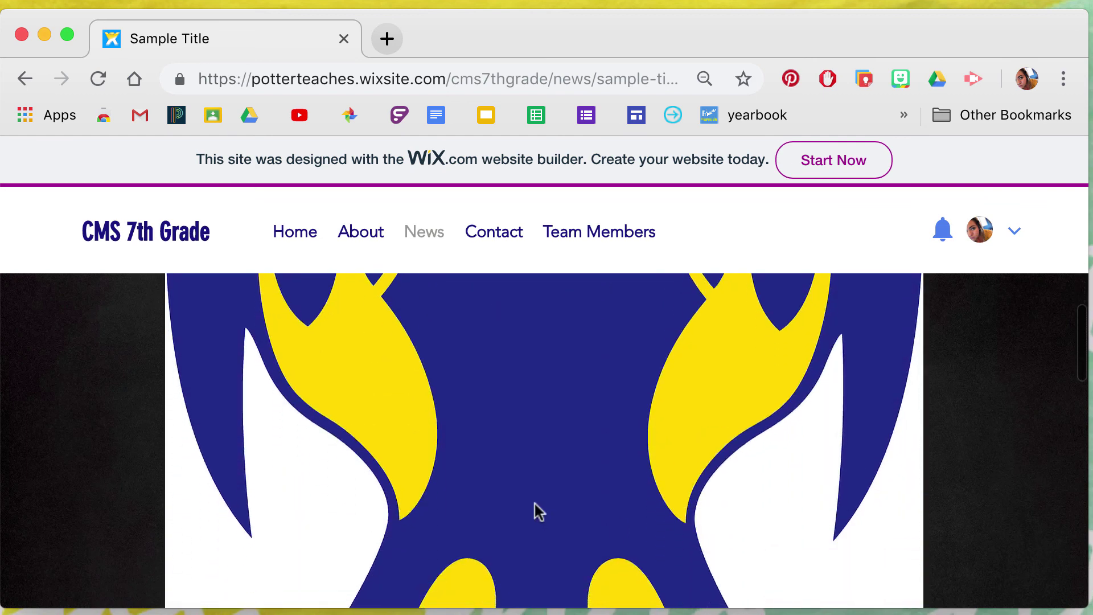
{"action": "scroll", "coordinate": [535, 504], "scroll_direction": "down", "scroll_amount": 10}
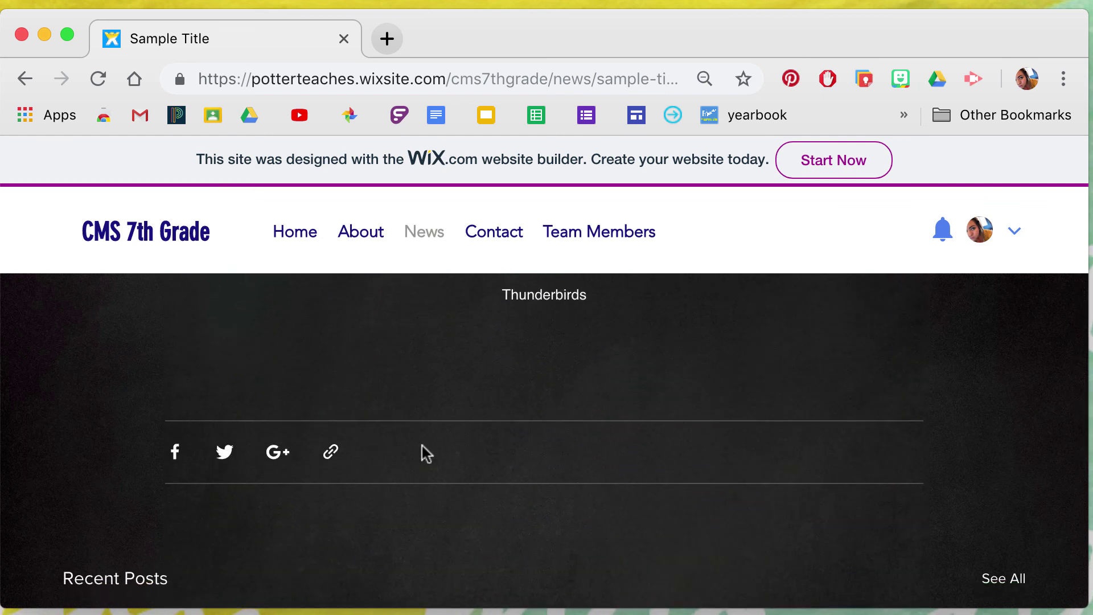
{"action": "scroll", "coordinate": [422, 446], "scroll_direction": "up", "scroll_amount": 20}
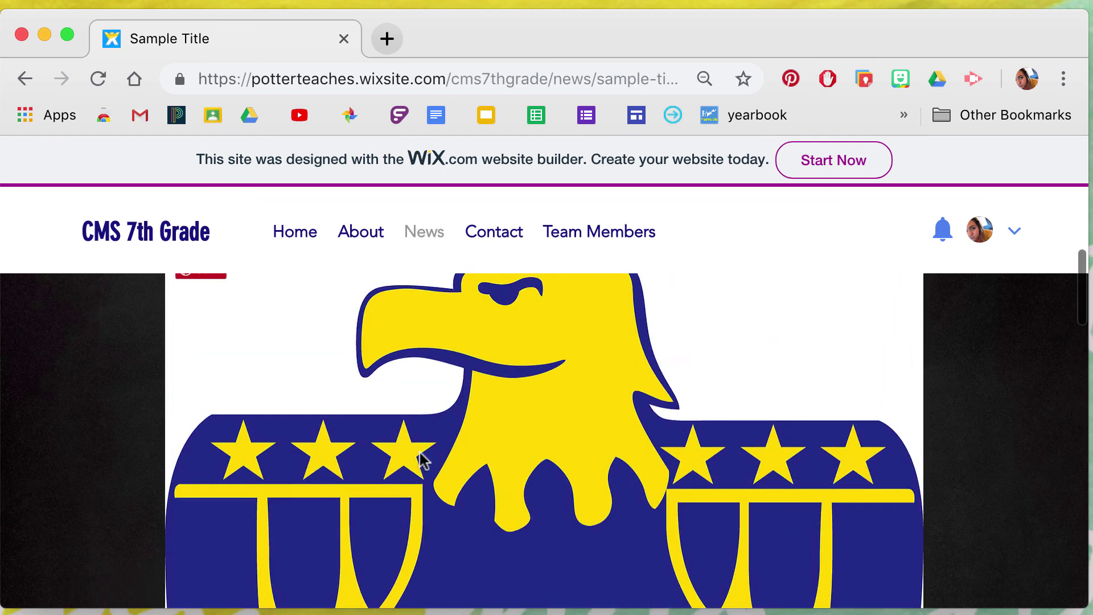
{"action": "scroll", "coordinate": [424, 460], "scroll_direction": "up", "scroll_amount": 2}
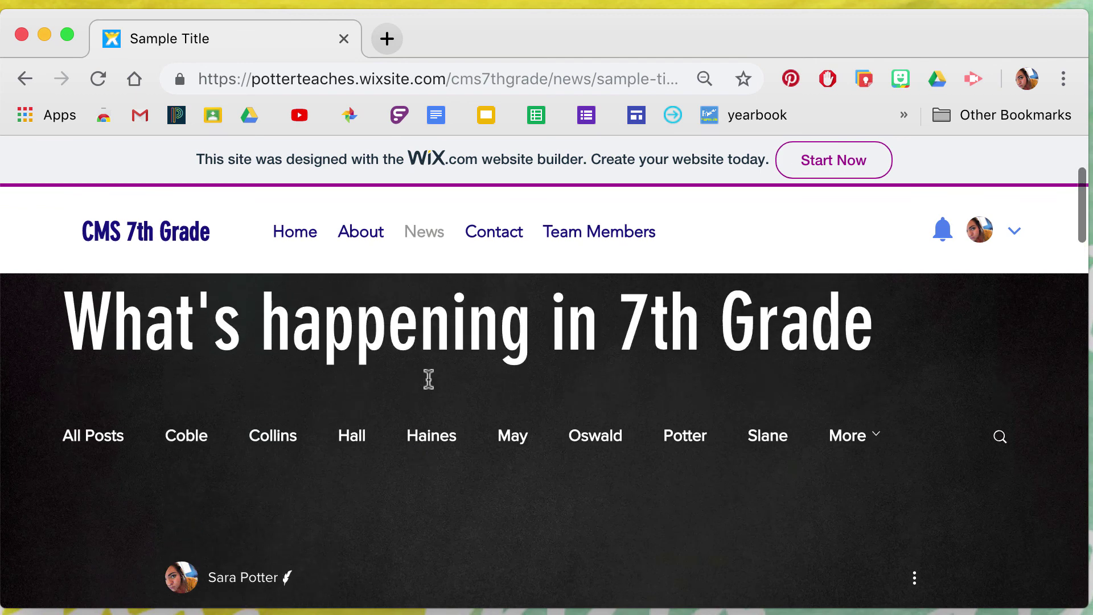
Go back to the News feed, confirm the eagle post tops the list, and open a blank new post draft
{"action": "left_click", "coordinate": [436, 245]}
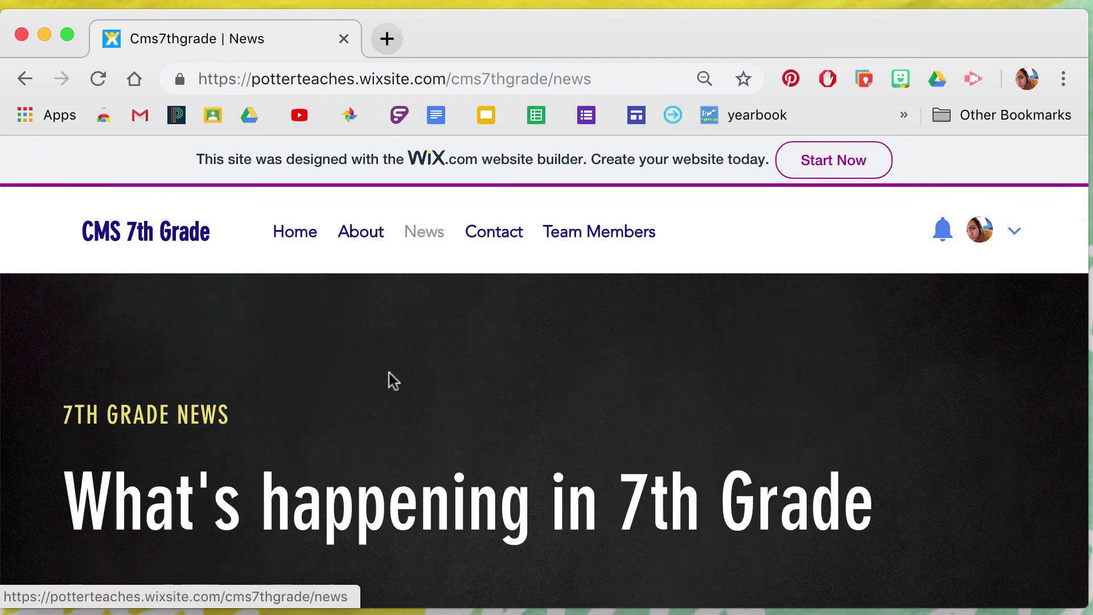
{"action": "scroll", "coordinate": [388, 398], "scroll_direction": "down", "scroll_amount": 5}
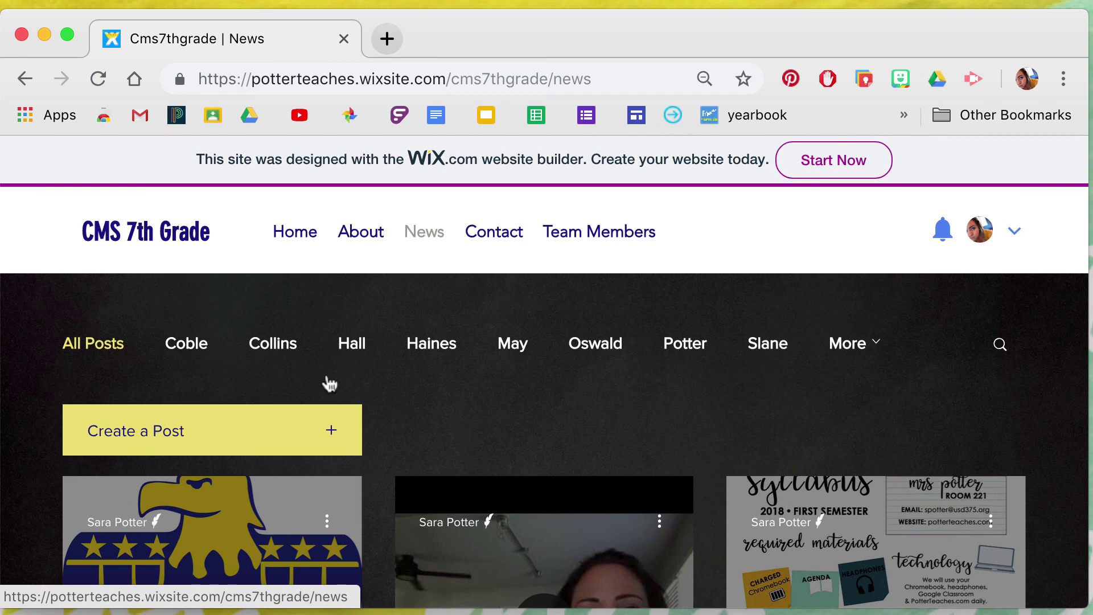
{"action": "left_click", "coordinate": [140, 435]}
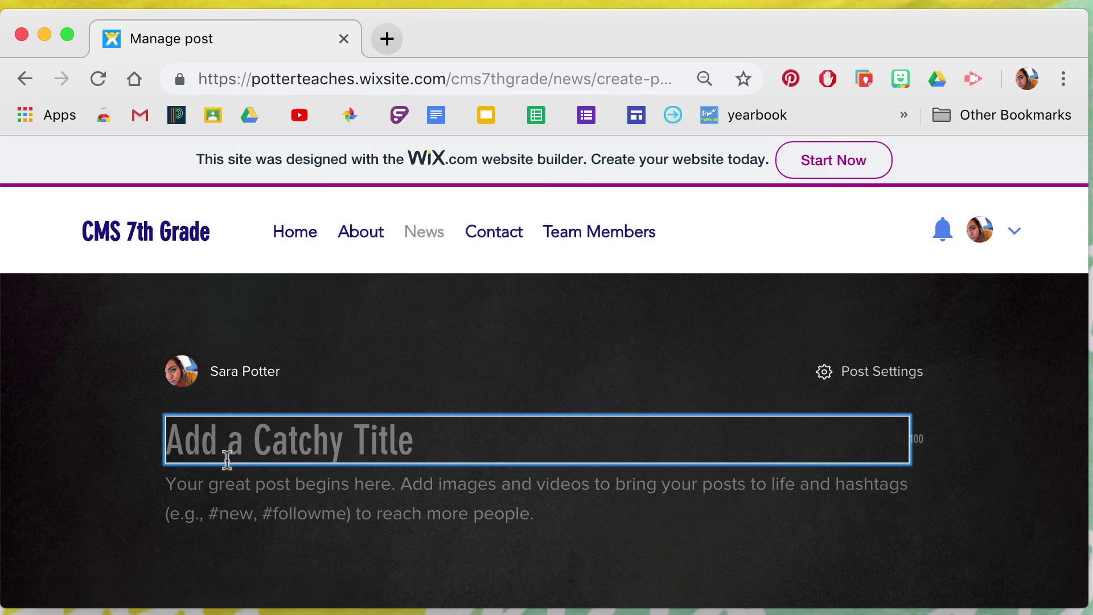
{"action": "scroll", "coordinate": [732, 518], "scroll_direction": "down", "scroll_amount": 4}
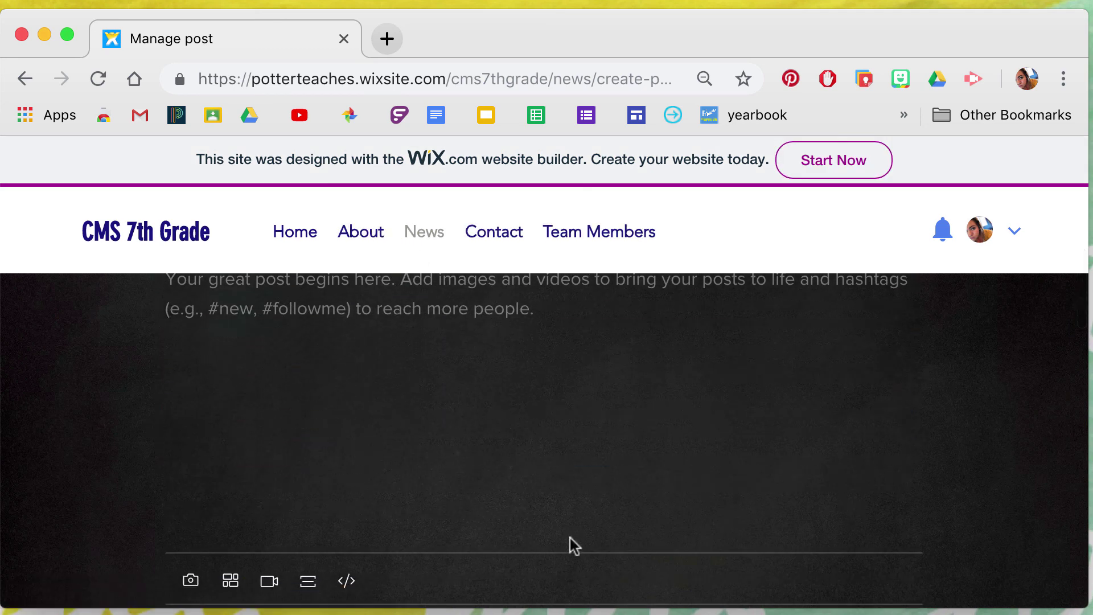
{"action": "scroll", "coordinate": [639, 465], "scroll_direction": "up", "scroll_amount": 10}
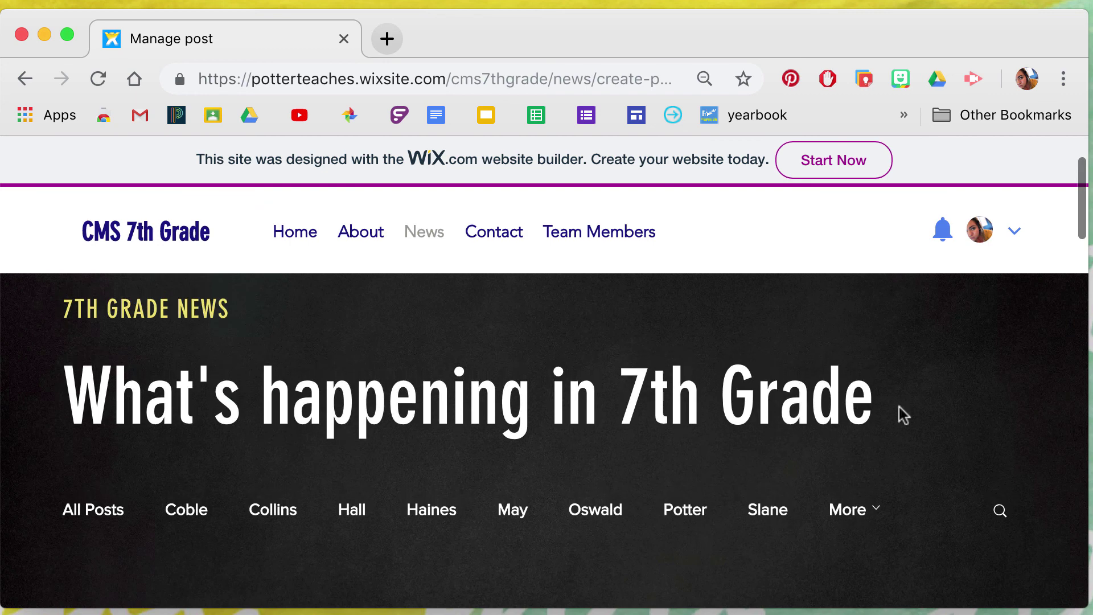